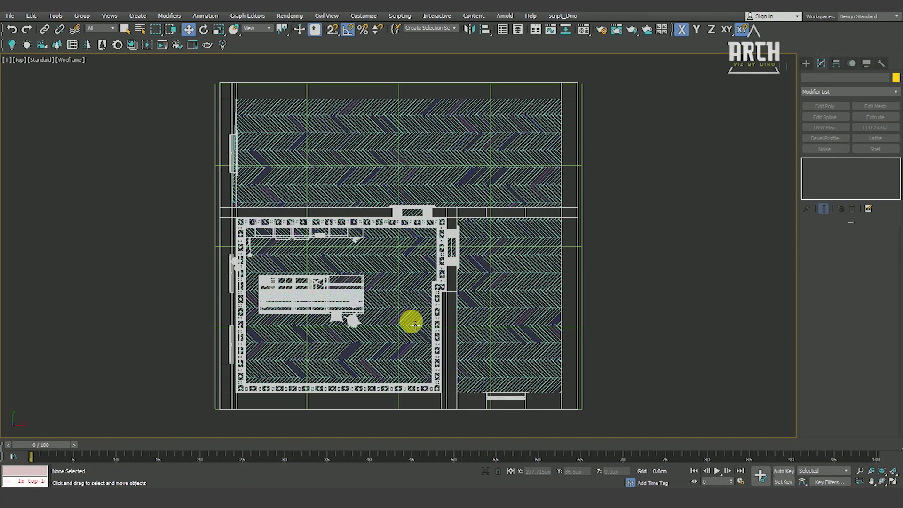
Create a physical camera in the Top view, dragged from the lower-left corner across the kitchen
{"action": "middle_click_drag", "start_coordinate": [379, 323], "coordinate": [409, 288]}
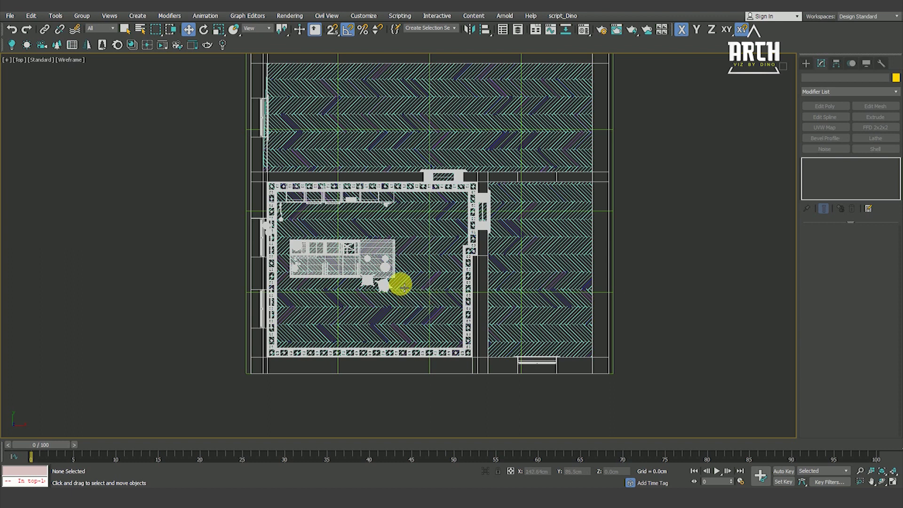
{"action": "left_click", "coordinate": [807, 63]}
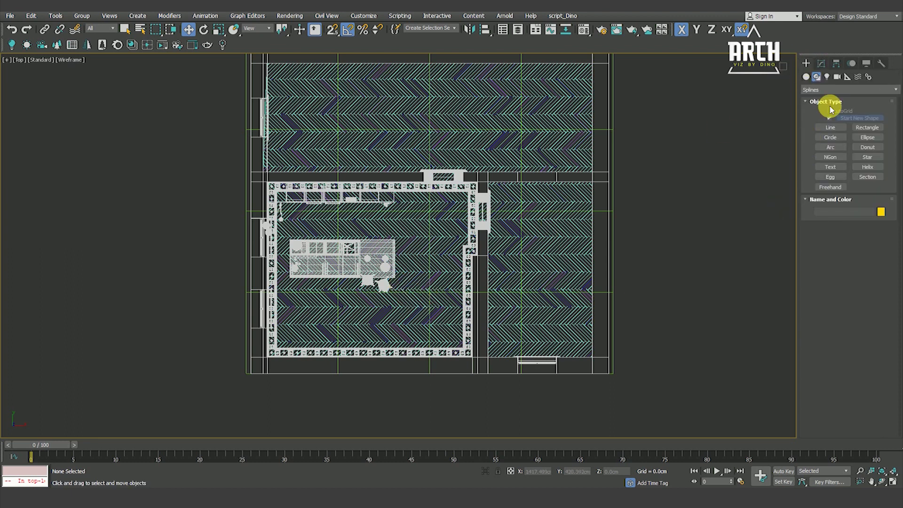
{"action": "left_click", "coordinate": [837, 77]}
{"action": "left_click", "coordinate": [830, 121]}
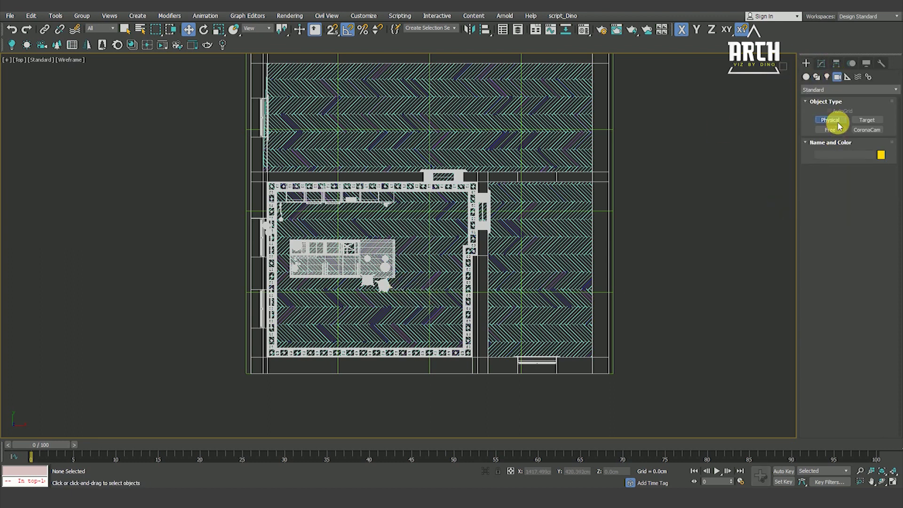
{"action": "left_click_drag", "start_coordinate": [383, 316], "coordinate": [353, 341]}
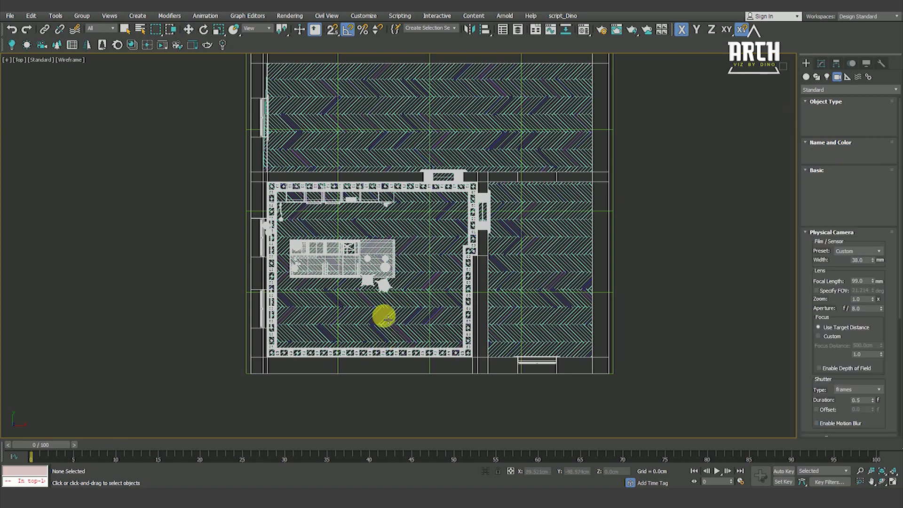
{"action": "middle_click_drag", "start_coordinate": [353, 341], "coordinate": [410, 295]}
{"action": "scroll", "coordinate": [413, 258], "scroll_direction": "up", "scroll_amount": 2}
{"action": "scroll", "coordinate": [446, 200], "scroll_direction": "up", "scroll_amount": 3}
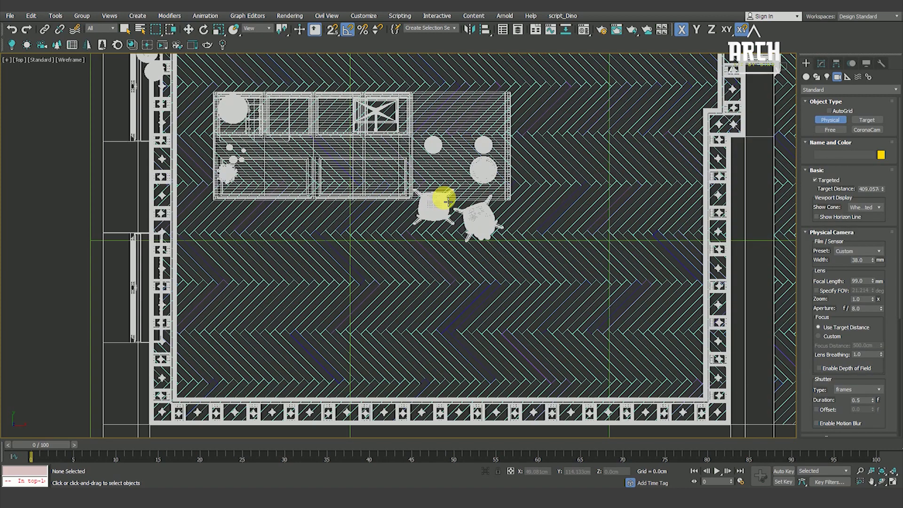
{"action": "scroll", "coordinate": [409, 177], "scroll_direction": "down", "scroll_amount": 2}
{"action": "scroll", "coordinate": [409, 178], "scroll_direction": "up", "scroll_amount": 2}
{"action": "scroll", "coordinate": [410, 177], "scroll_direction": "down", "scroll_amount": 2}
{"action": "middle_click_drag", "start_coordinate": [423, 202], "coordinate": [402, 249]}
{"action": "scroll", "coordinate": [402, 249], "scroll_direction": "down", "scroll_amount": 2}
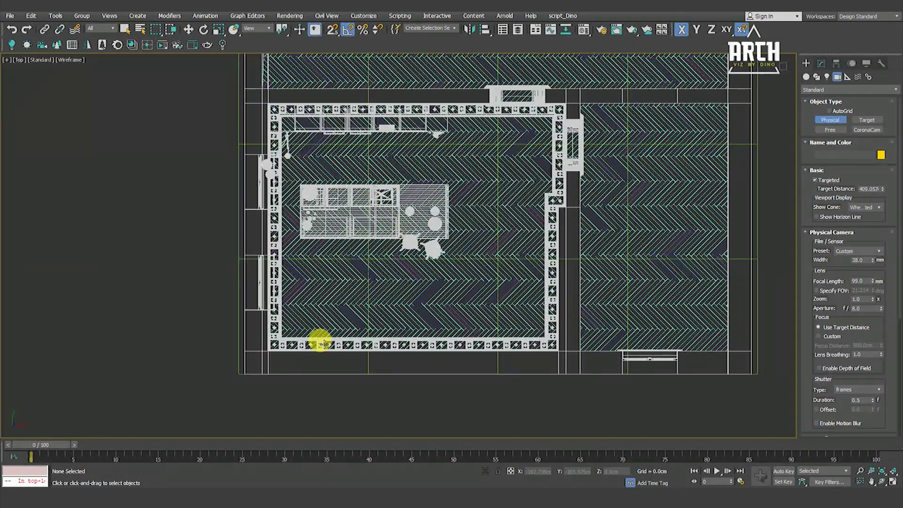
{"action": "left_click_drag", "start_coordinate": [288, 325], "coordinate": [498, 116]}
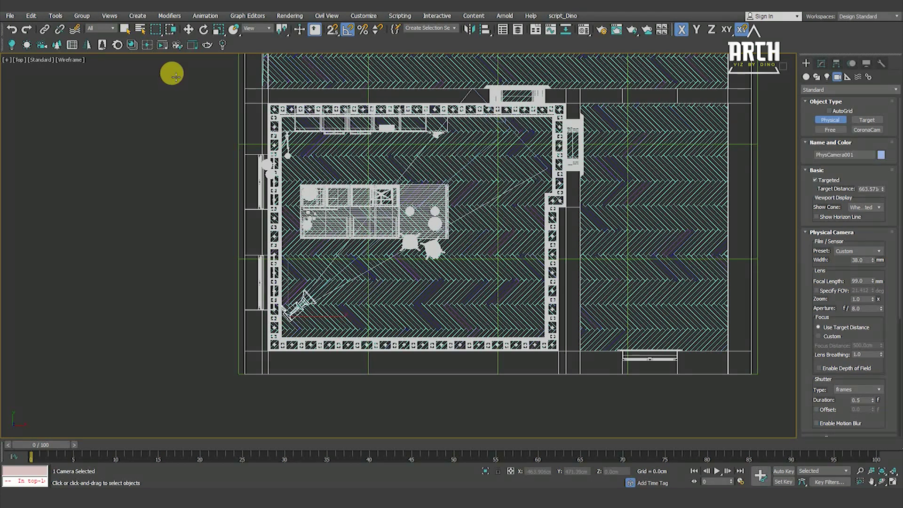
Set PhysCamera001's focal length to 35 mm
{"action": "left_click", "coordinate": [188, 29]}
{"action": "left_click", "coordinate": [822, 64]}
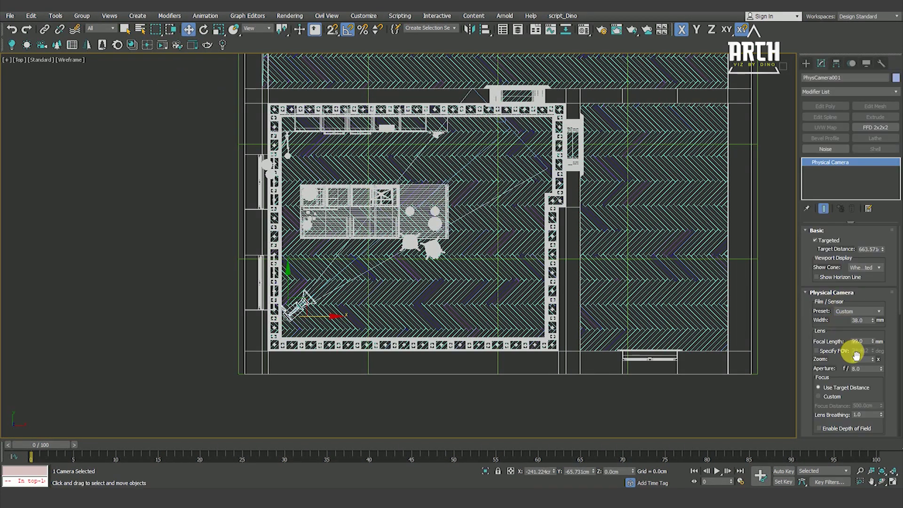
{"action": "type", "text": "35"}
{"action": "key", "text": "Return"}
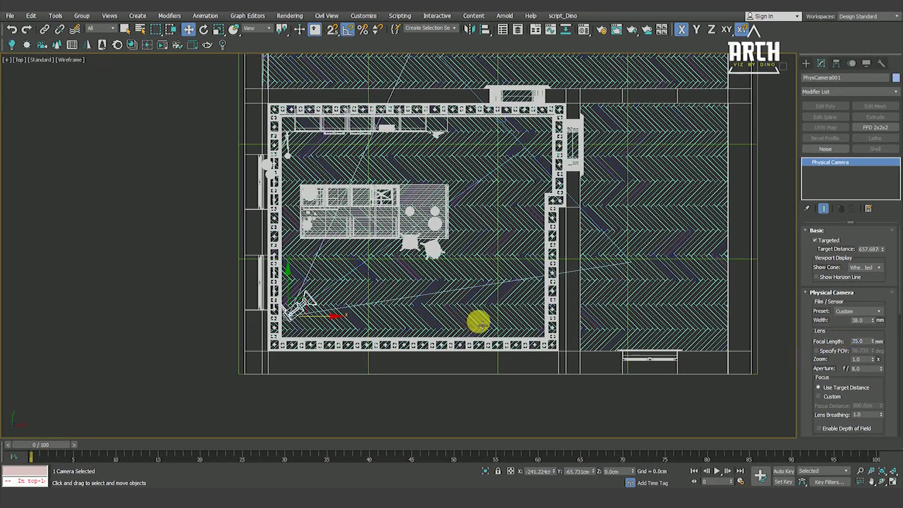
{"action": "middle_click_drag", "start_coordinate": [463, 323], "coordinate": [403, 331]}
Show the shaded, safe-framed PhysCamera001 view in a two-view layout, raised over the island
{"action": "key", "text": "alt+w"}
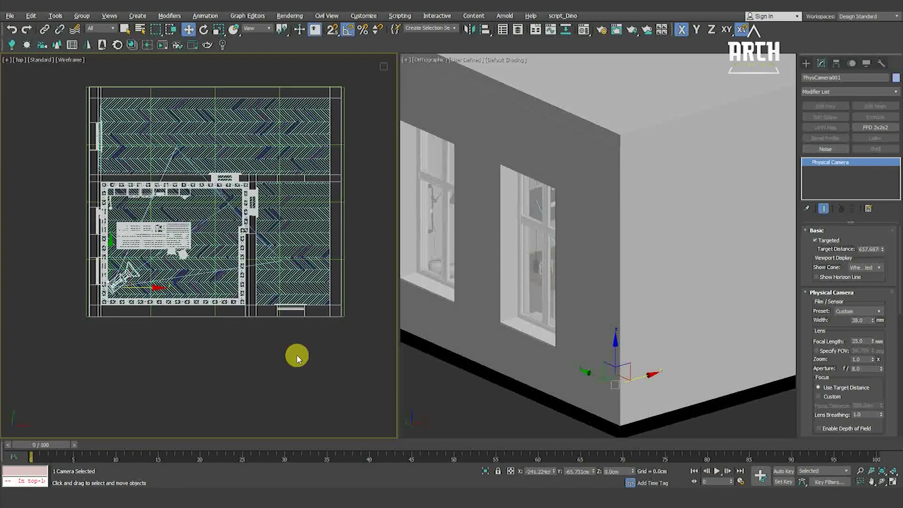
{"action": "left_click", "coordinate": [289, 351]}
{"action": "key", "text": "c"}
{"action": "key", "text": "shift+f"}
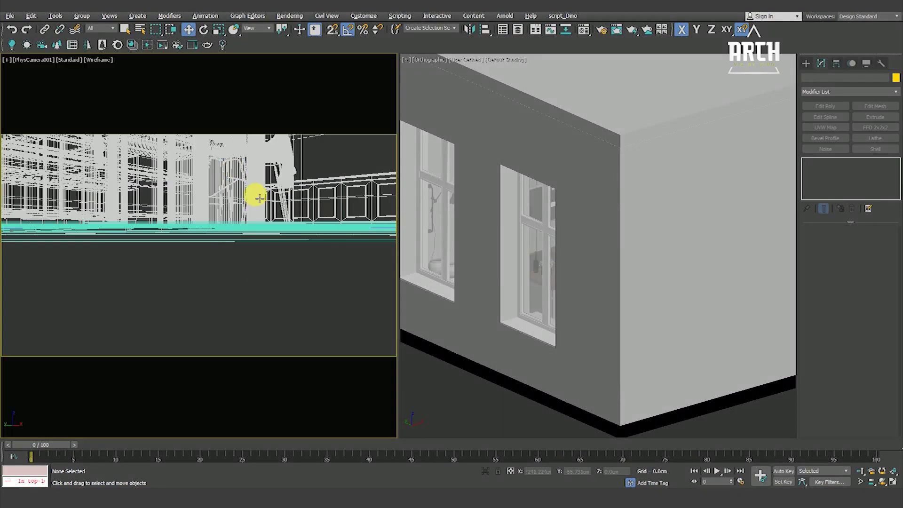
{"action": "middle_click_drag", "start_coordinate": [261, 220], "coordinate": [266, 251]}
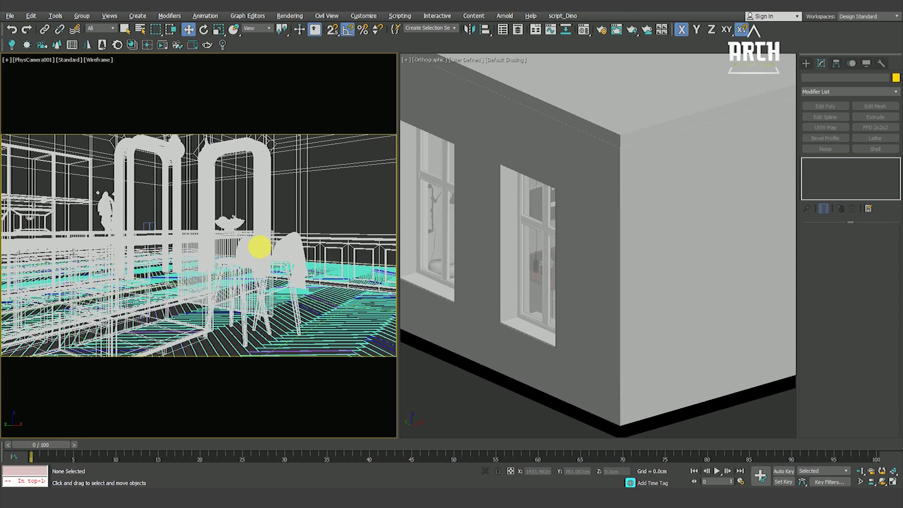
{"action": "key", "text": "F3"}
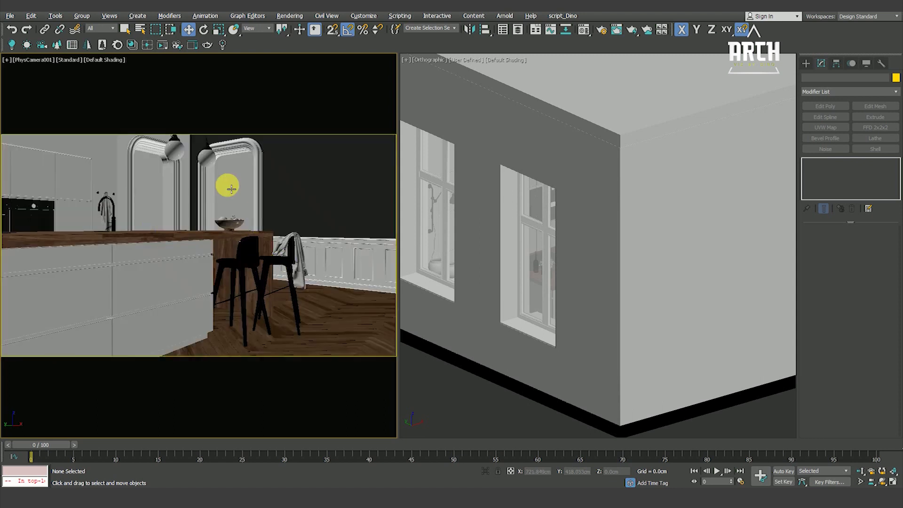
{"action": "left_click", "coordinate": [290, 17]}
{"action": "left_click", "coordinate": [303, 67]}
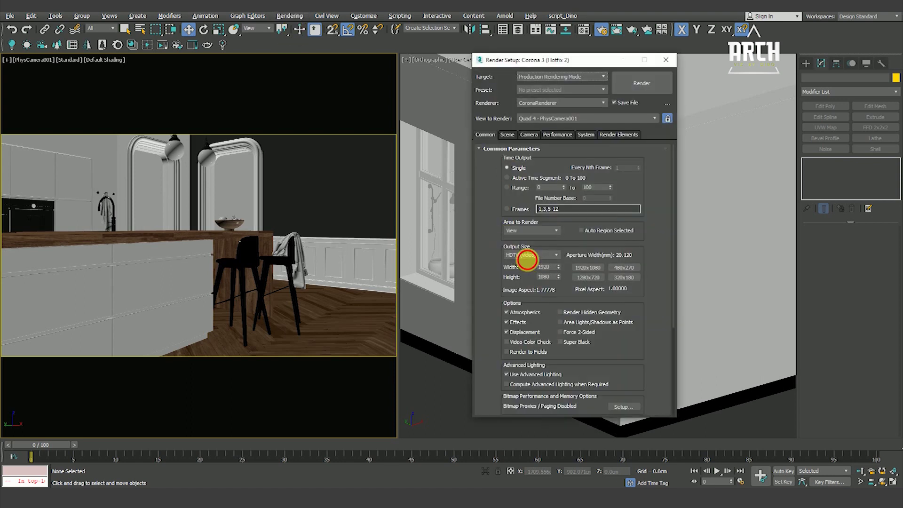
Set a Custom output size, 1080 pixels wide with image aspect 0.6
{"action": "left_click", "coordinate": [523, 255]}
{"action": "left_click", "coordinate": [523, 264]}
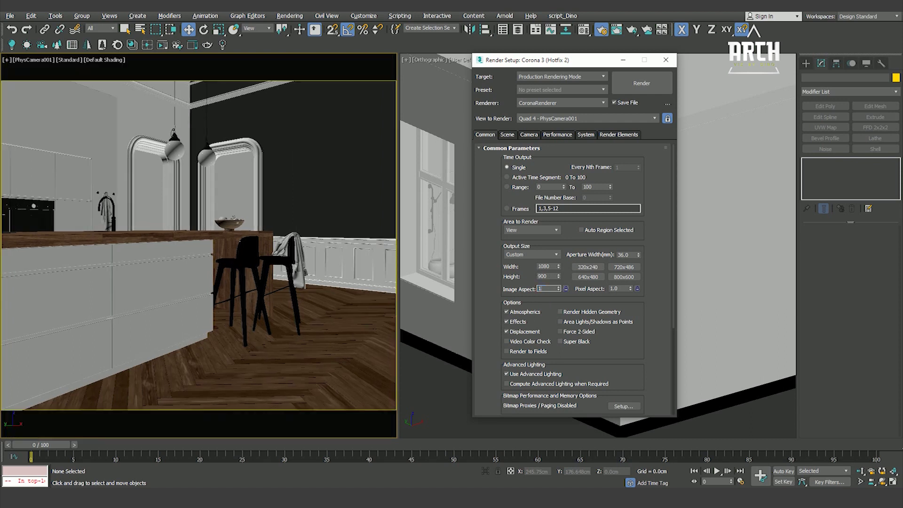
{"action": "type", "text": "0.6"}
{"action": "key", "text": "Return"}
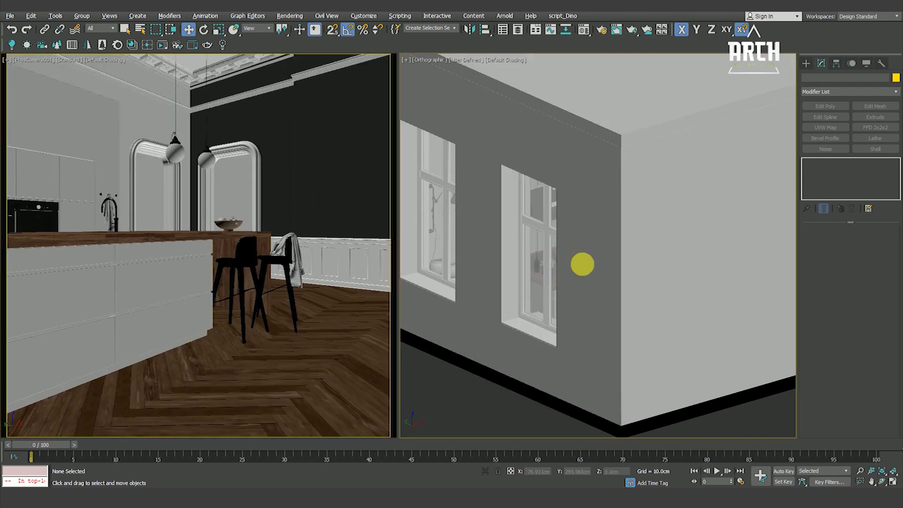
Show a wireframe top plan in the right viewport and select the corner camera
{"action": "key", "text": "t"}
{"action": "key", "text": "F3"}
{"action": "scroll", "coordinate": [490, 343], "scroll_direction": "up", "scroll_amount": 3}
{"action": "middle_click_drag", "start_coordinate": [475, 359], "coordinate": [552, 299]}
{"action": "scroll", "coordinate": [555, 269], "scroll_direction": "up", "scroll_amount": 3}
{"action": "scroll", "coordinate": [559, 268], "scroll_direction": "up", "scroll_amount": 3}
{"action": "scroll", "coordinate": [564, 248], "scroll_direction": "up", "scroll_amount": 2}
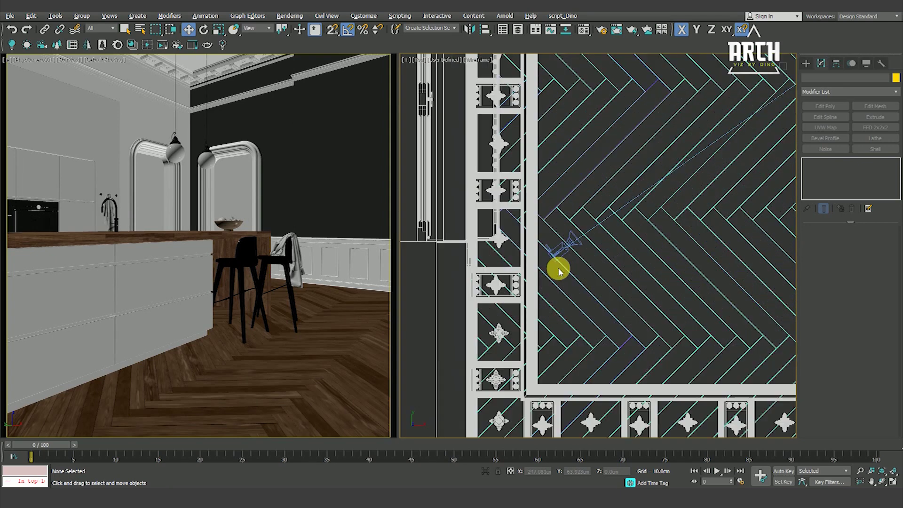
{"action": "left_click", "coordinate": [563, 256]}
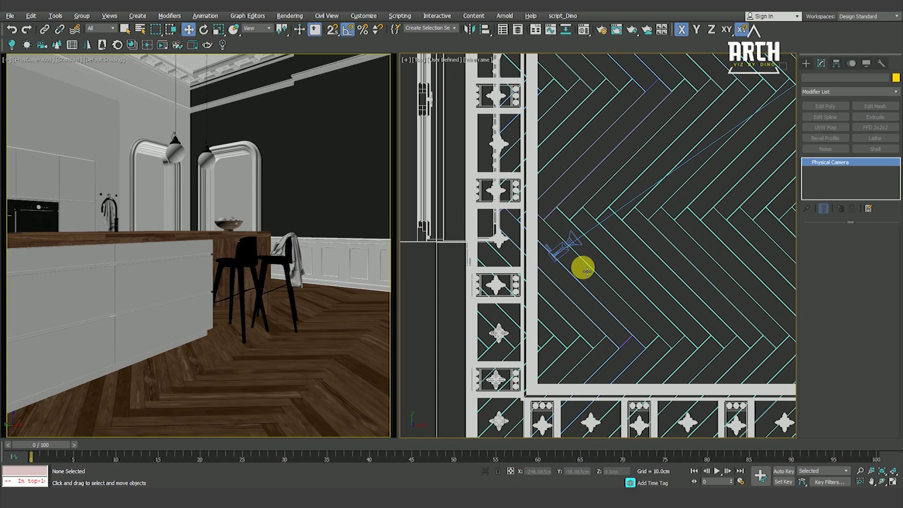
{"action": "left_click", "coordinate": [578, 263]}
{"action": "scroll", "coordinate": [557, 270], "scroll_direction": "down", "scroll_amount": 3}
{"action": "scroll", "coordinate": [555, 277], "scroll_direction": "down", "scroll_amount": 4}
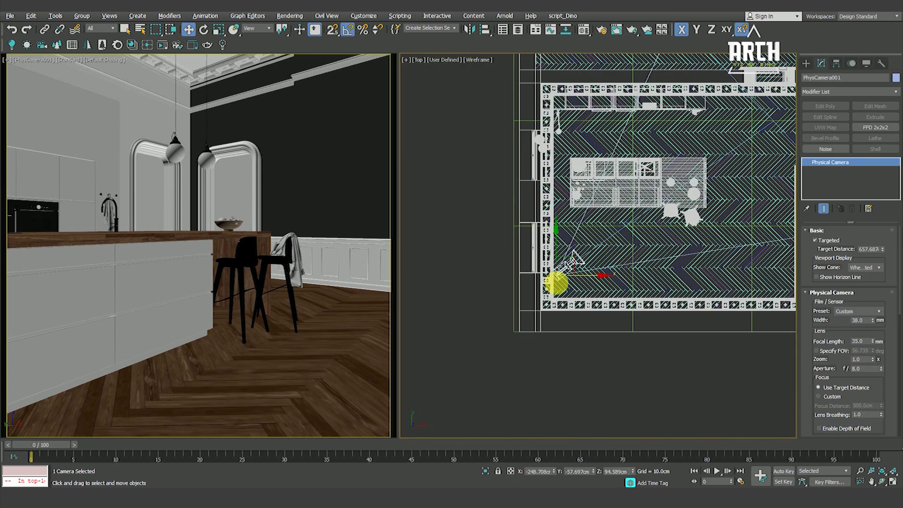
{"action": "scroll", "coordinate": [555, 282], "scroll_direction": "down", "scroll_amount": 3}
Select the camera's target and move it left along the kitchen's back wall
{"action": "right_click", "coordinate": [644, 250]}
{"action": "left_click", "coordinate": [630, 235]}
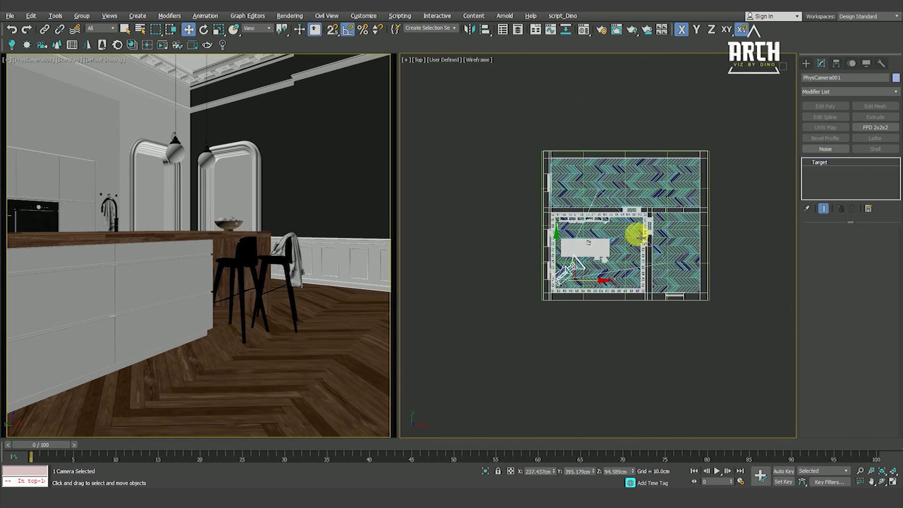
{"action": "scroll", "coordinate": [637, 229], "scroll_direction": "up", "scroll_amount": 2}
{"action": "scroll", "coordinate": [645, 207], "scroll_direction": "up", "scroll_amount": 2}
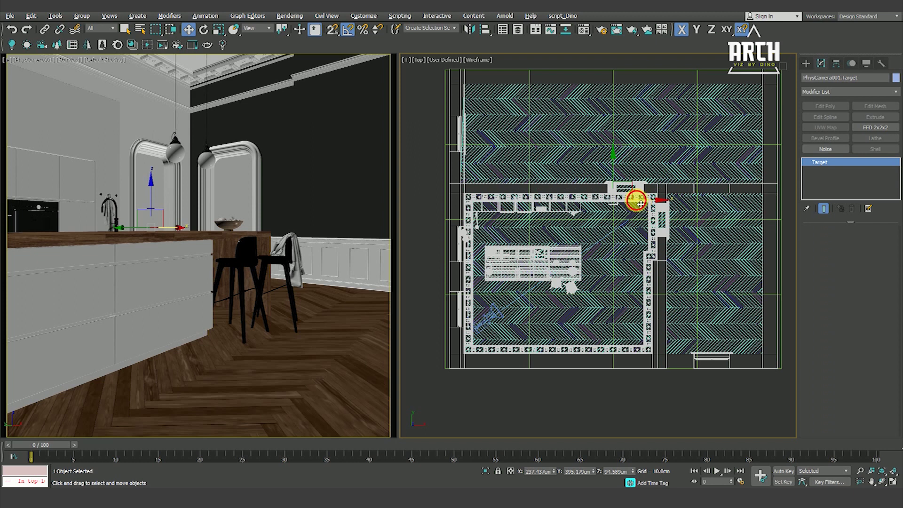
{"action": "left_click_drag", "start_coordinate": [641, 203], "coordinate": [577, 186]}
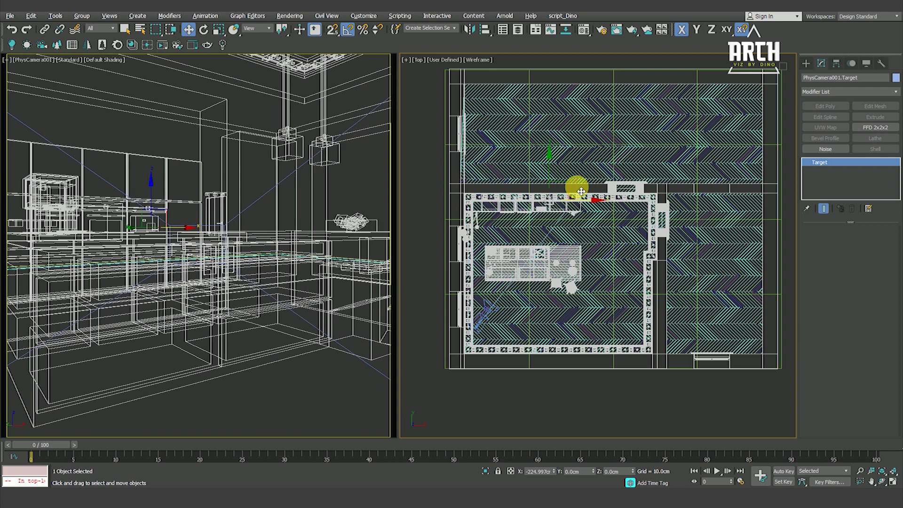
{"action": "left_click", "coordinate": [147, 134]}
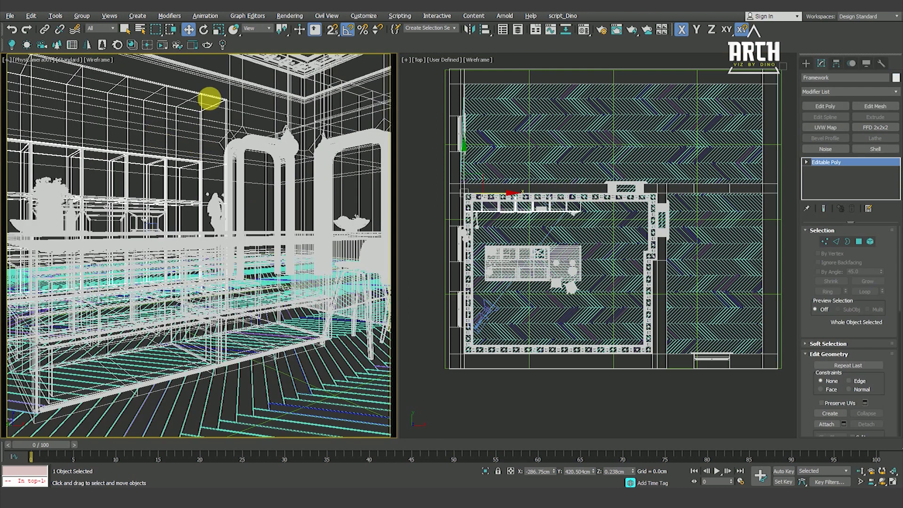
{"action": "left_click", "coordinate": [209, 98]}
{"action": "key", "text": "F3"}
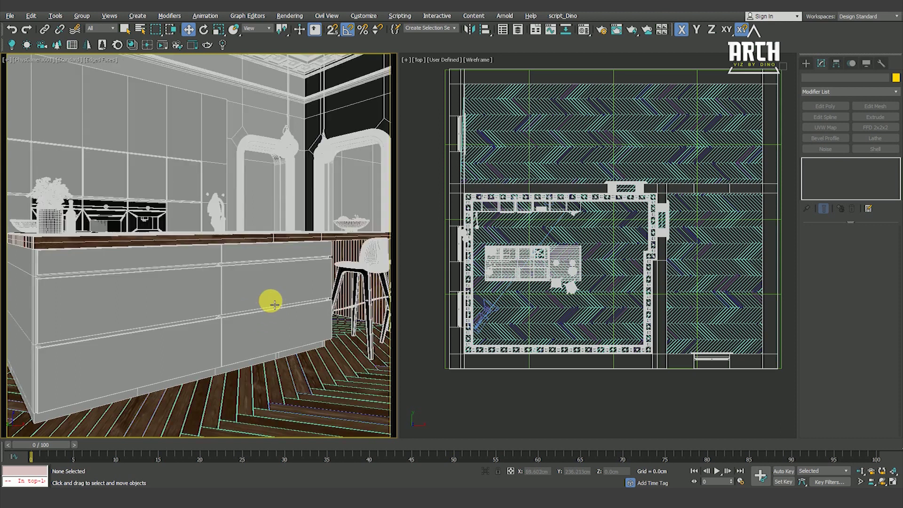
{"action": "key", "text": "F4"}
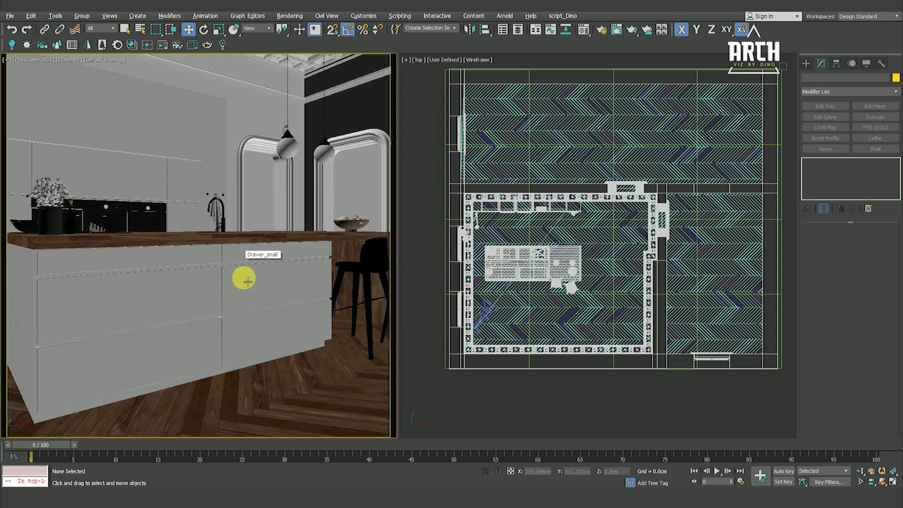
{"action": "middle_click_drag", "start_coordinate": [545, 289], "coordinate": [551, 307]}
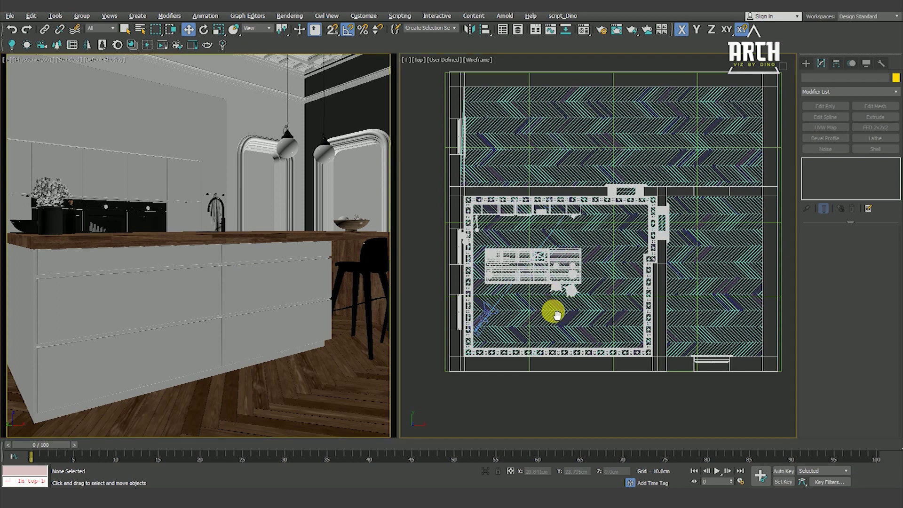
{"action": "middle_click_drag", "start_coordinate": [208, 201], "coordinate": [211, 221]}
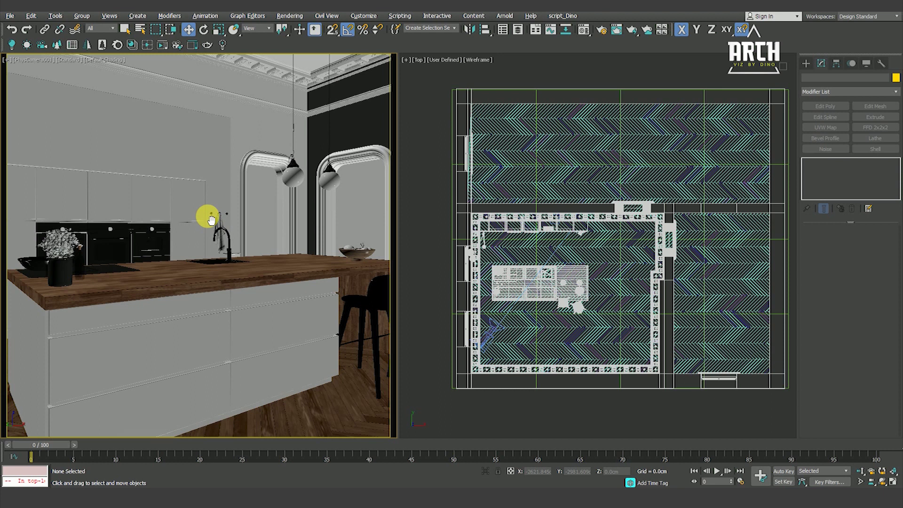
{"action": "middle_click_drag", "start_coordinate": [234, 268], "coordinate": [236, 262]}
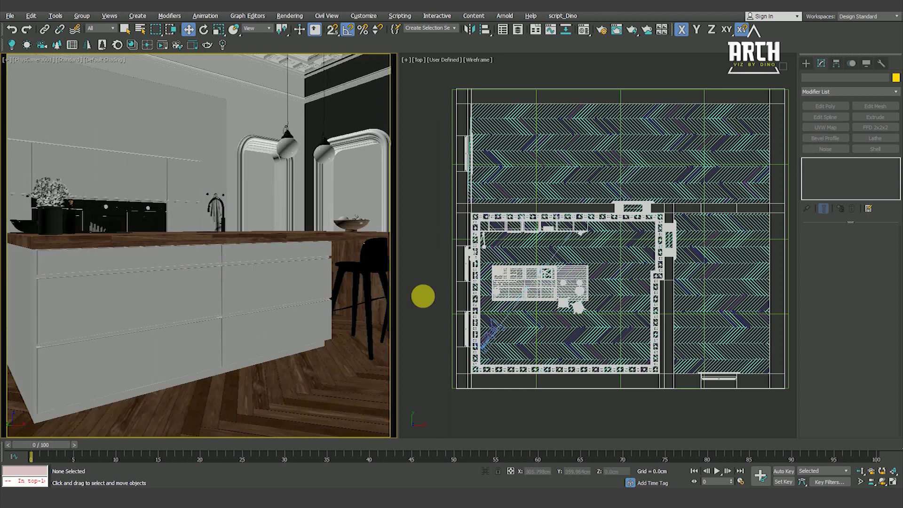
{"action": "key", "text": "f"}
Filter selection to Cameras and raise PhysCamera001 in the Front view to look down on the island
{"action": "key", "text": "z"}
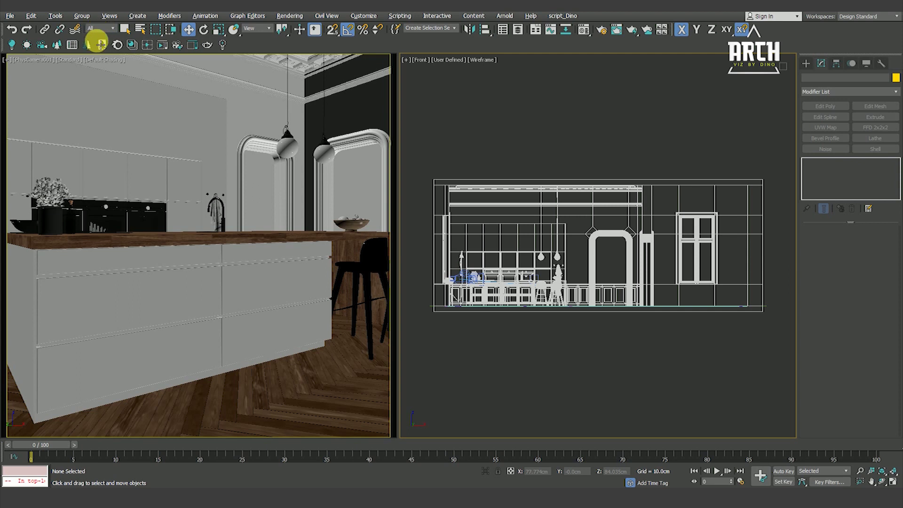
{"action": "left_click", "coordinate": [100, 29]}
{"action": "left_click", "coordinate": [96, 61]}
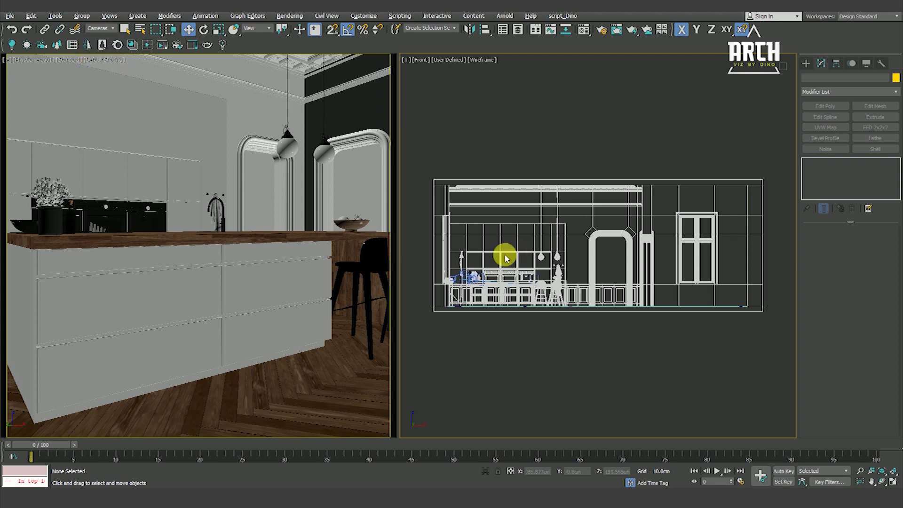
{"action": "left_click_drag", "start_coordinate": [425, 246], "coordinate": [643, 345]}
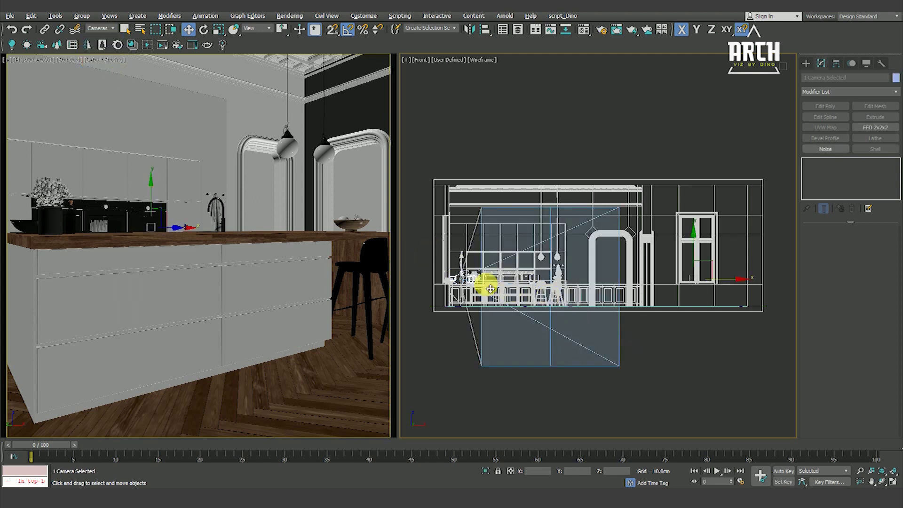
{"action": "left_click_drag", "start_coordinate": [705, 252], "coordinate": [704, 244]}
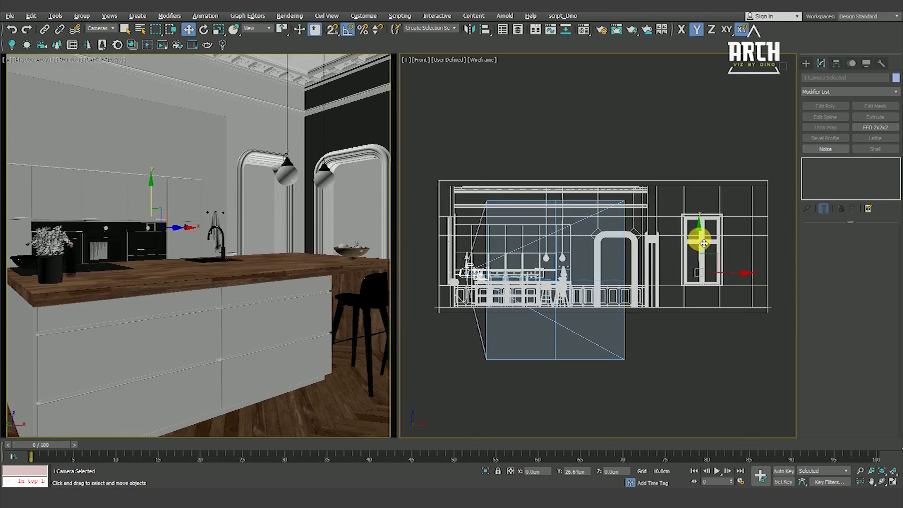
{"action": "left_click_drag", "start_coordinate": [704, 243], "coordinate": [703, 242]}
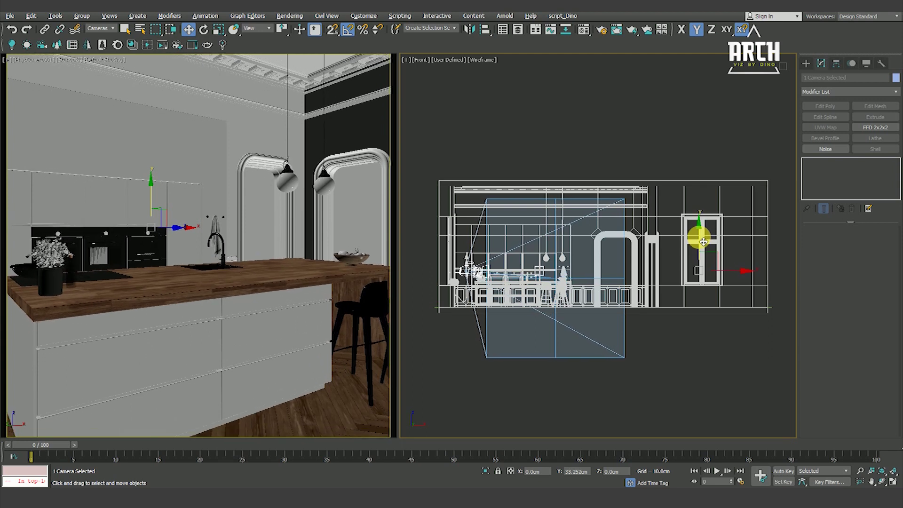
{"action": "left_click", "coordinate": [701, 363]}
Move the camera toward the room's lower-left corner in the top plan
{"action": "key", "text": "t"}
{"action": "scroll", "coordinate": [465, 365], "scroll_direction": "up", "scroll_amount": 3}
{"action": "scroll", "coordinate": [464, 365], "scroll_direction": "up", "scroll_amount": 3}
{"action": "scroll", "coordinate": [499, 326], "scroll_direction": "up", "scroll_amount": 3}
{"action": "left_click", "coordinate": [505, 310]}
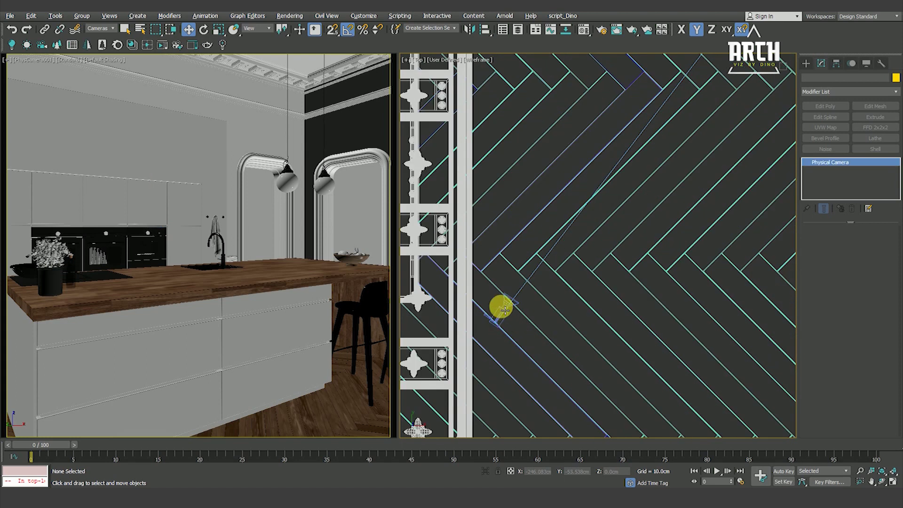
{"action": "scroll", "coordinate": [513, 293], "scroll_direction": "down", "scroll_amount": 5}
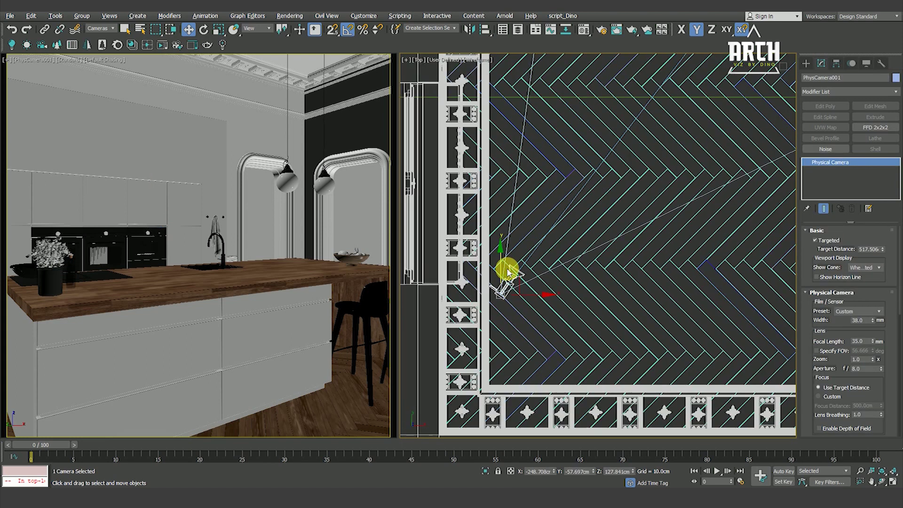
{"action": "scroll", "coordinate": [513, 271], "scroll_direction": "down", "scroll_amount": 2}
{"action": "left_click_drag", "start_coordinate": [524, 282], "coordinate": [514, 337]}
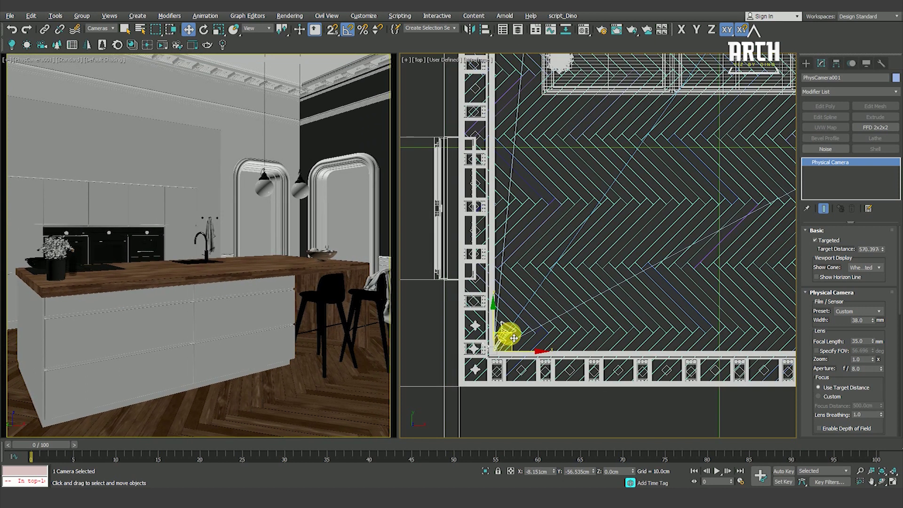
Set the focal length to 30 mm and shift the camera to frame the island
{"action": "scroll", "coordinate": [514, 338], "scroll_direction": "down", "scroll_amount": 5}
{"action": "left_click", "coordinate": [860, 340]}
{"action": "type", "text": "30"}
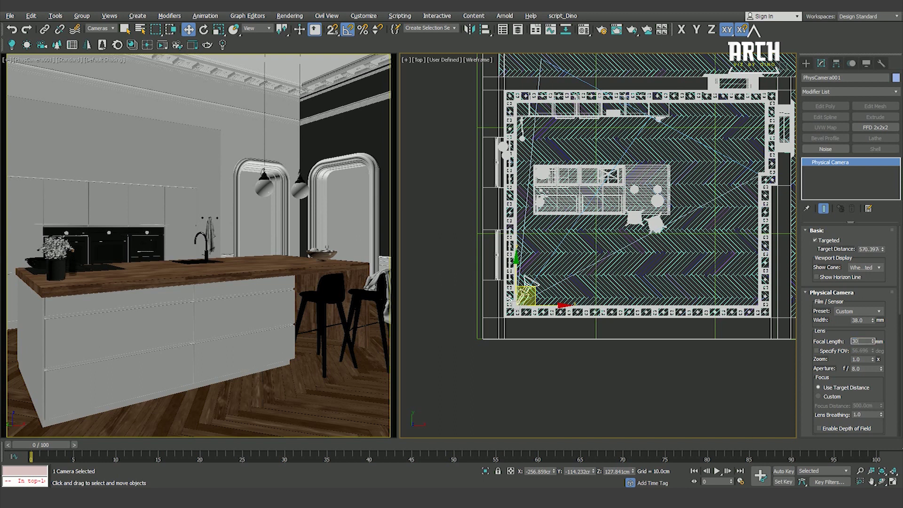
{"action": "key", "text": "Return"}
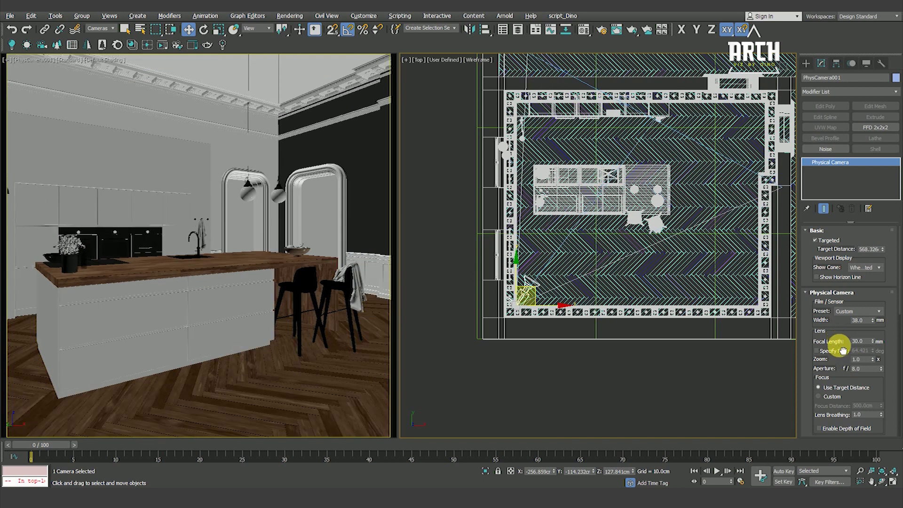
{"action": "middle_click", "coordinate": [220, 256]}
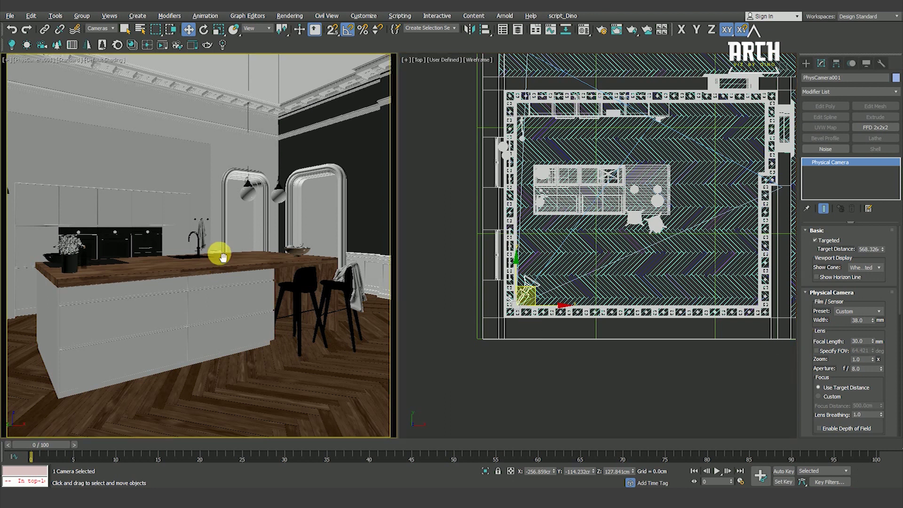
{"action": "middle_click_drag", "start_coordinate": [217, 258], "coordinate": [214, 261]}
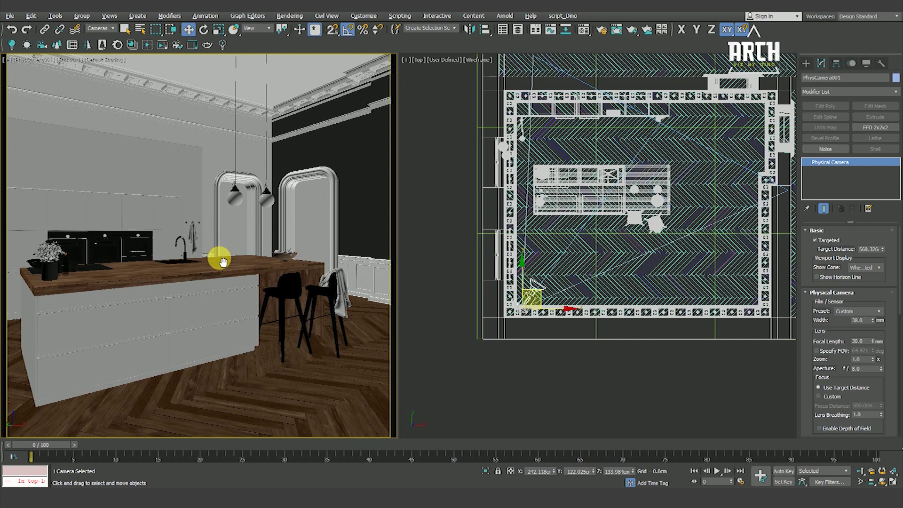
{"action": "middle_click_drag", "start_coordinate": [224, 262], "coordinate": [243, 262]}
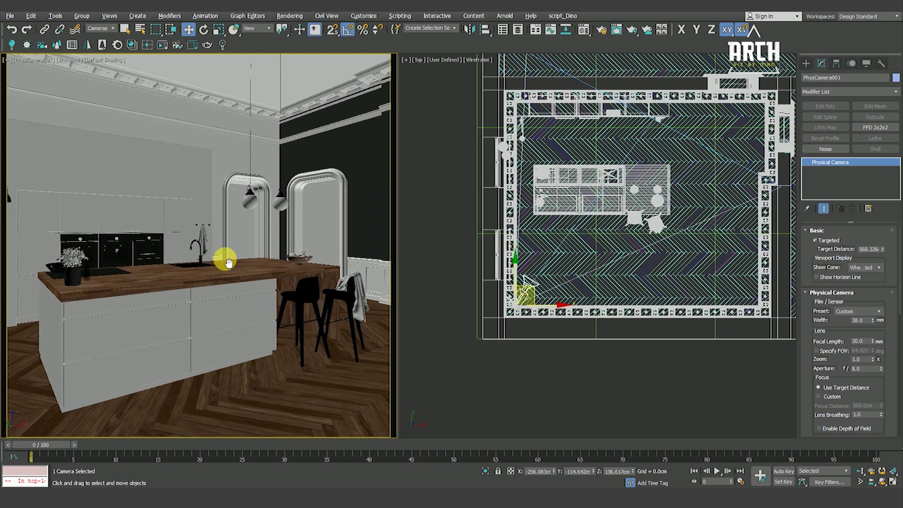
{"action": "scroll", "coordinate": [243, 262], "scroll_direction": "down", "scroll_amount": 2}
{"action": "scroll", "coordinate": [243, 262], "scroll_direction": "down", "scroll_amount": 2}
{"action": "scroll", "coordinate": [242, 262], "scroll_direction": "down", "scroll_amount": 3}
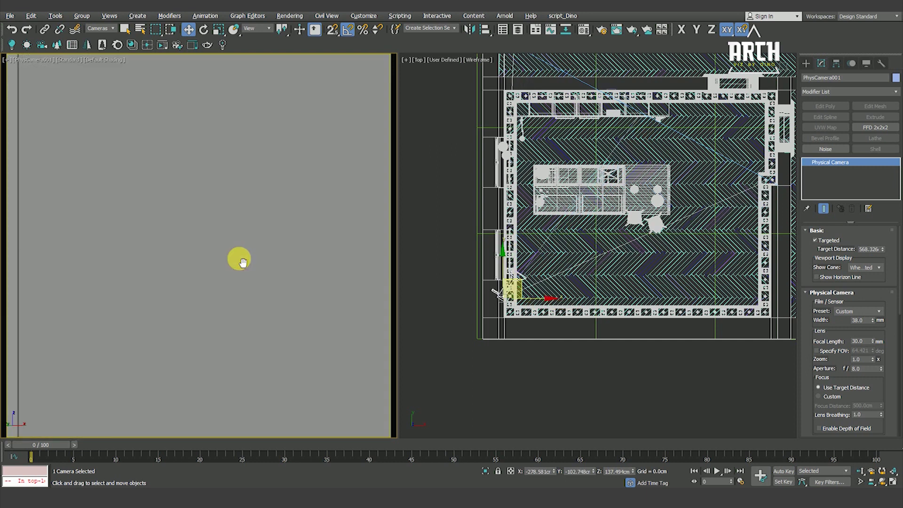
{"action": "scroll", "coordinate": [242, 262], "scroll_direction": "up", "scroll_amount": 3}
{"action": "scroll", "coordinate": [240, 265], "scroll_direction": "down", "scroll_amount": 1}
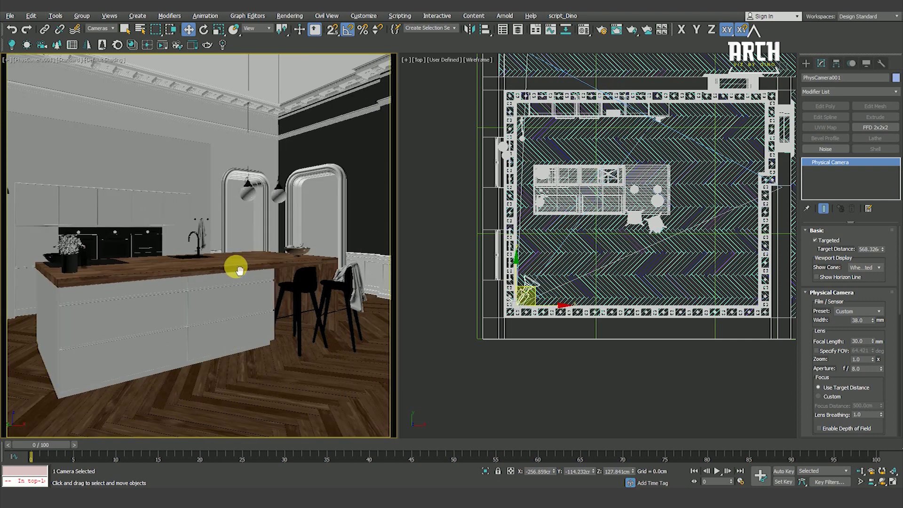
{"action": "middle_click_drag", "start_coordinate": [239, 270], "coordinate": [239, 270]}
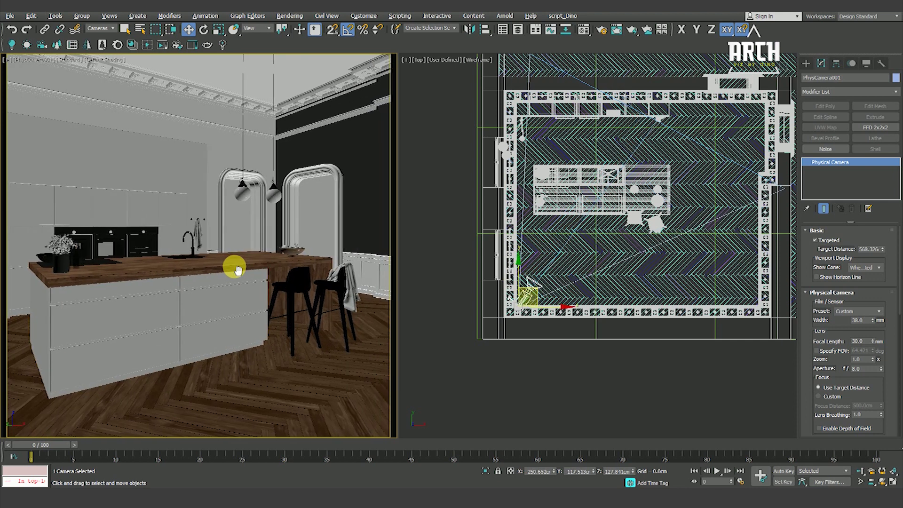
Deselect the camera and frame the whole floor plan in the top view
{"action": "left_click", "coordinate": [567, 370]}
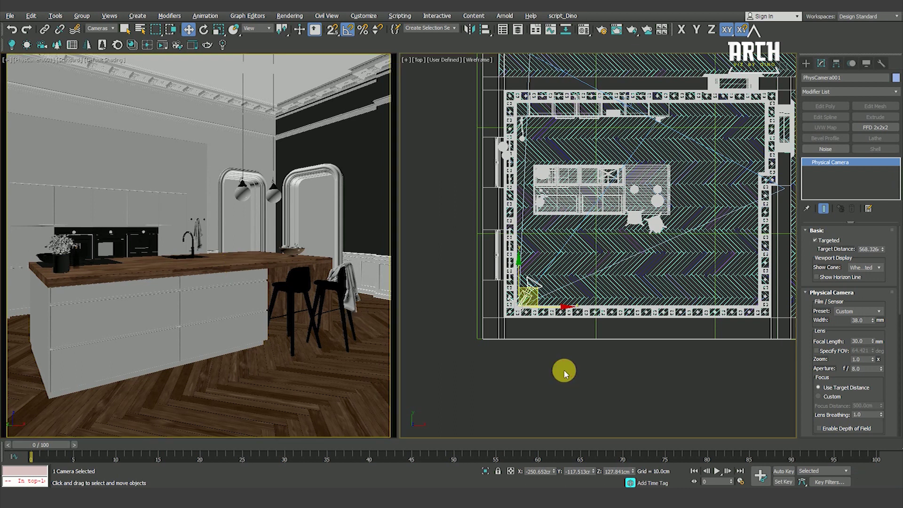
{"action": "key", "text": "z"}
{"action": "scroll", "coordinate": [454, 359], "scroll_direction": "up", "scroll_amount": 2}
{"action": "scroll", "coordinate": [484, 373], "scroll_direction": "up", "scroll_amount": 1}
{"action": "mouse_move", "coordinate": [484, 373]}
{"action": "middle_mouse_down"}
{"action": "mouse_move", "coordinate": [484, 288]}
{"action": "mouse_move", "coordinate": [495, 332]}
{"action": "middle_mouse_up"}
{"action": "scroll", "coordinate": [489, 289], "scroll_direction": "down", "scroll_amount": 3}
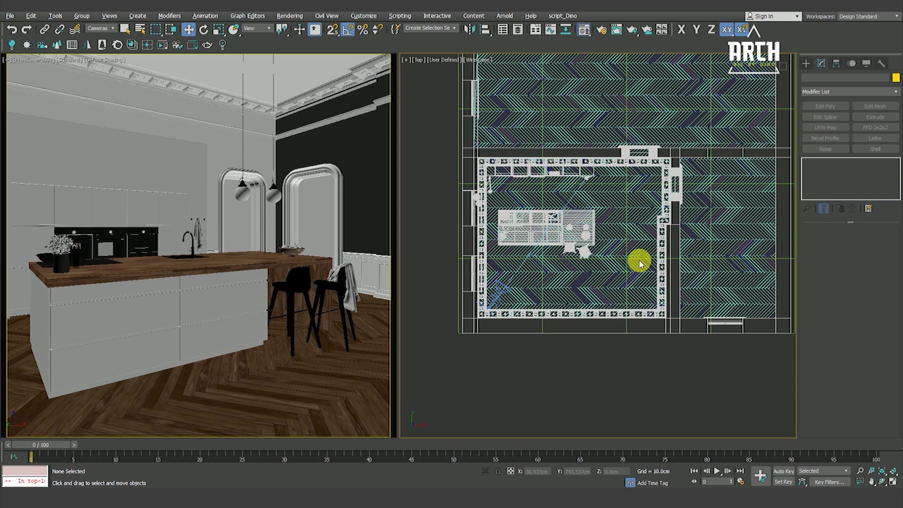
{"action": "key", "text": "m"}
Make material slot 24 a CoronaMtl
{"action": "left_click", "coordinate": [644, 171]}
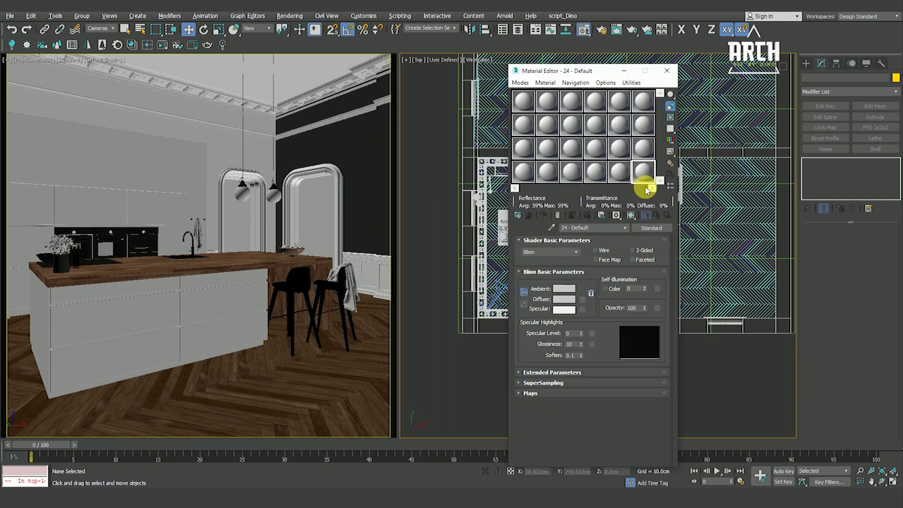
{"action": "left_click", "coordinate": [650, 229]}
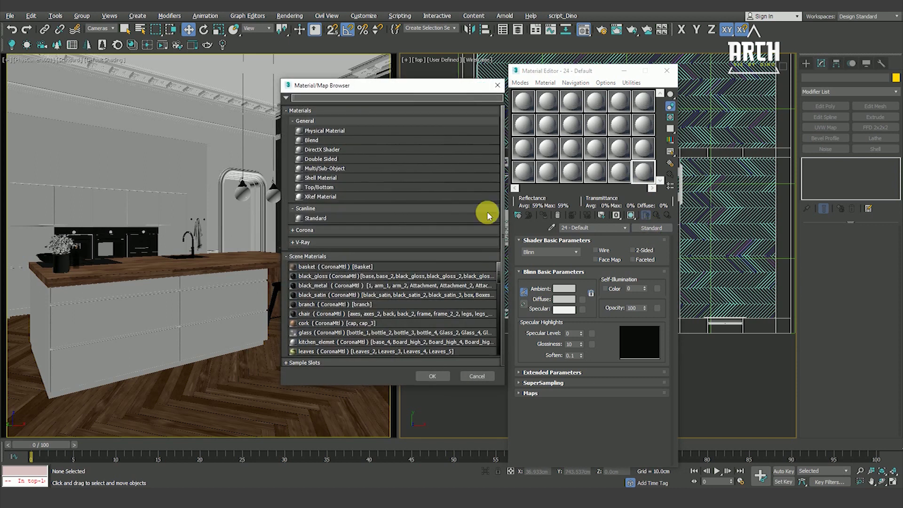
{"action": "left_click", "coordinate": [356, 230]}
{"action": "left_click", "coordinate": [330, 269]}
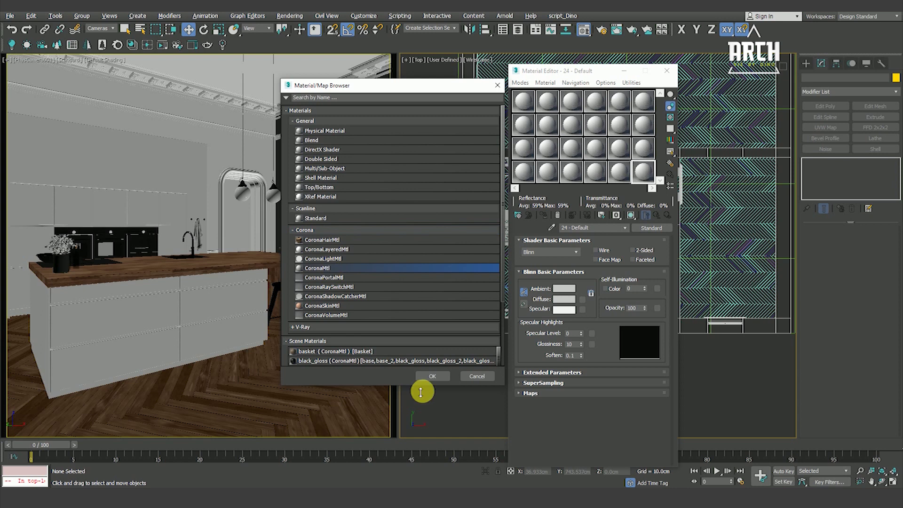
{"action": "left_click", "coordinate": [431, 376]}
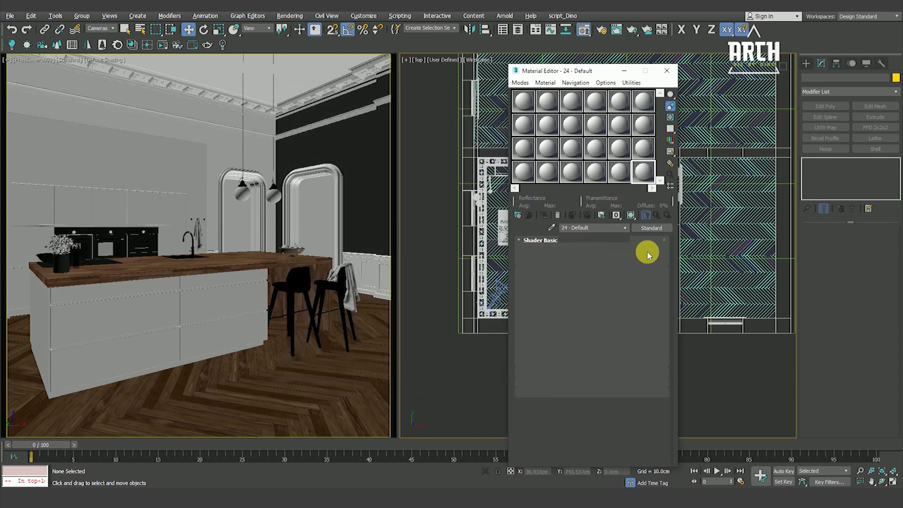
Give the diffuse a CoronaColorCorrect map with CoronaSky as its input
{"action": "left_click", "coordinate": [647, 256]}
{"action": "left_click", "coordinate": [302, 121]}
{"action": "left_click", "coordinate": [318, 136]}
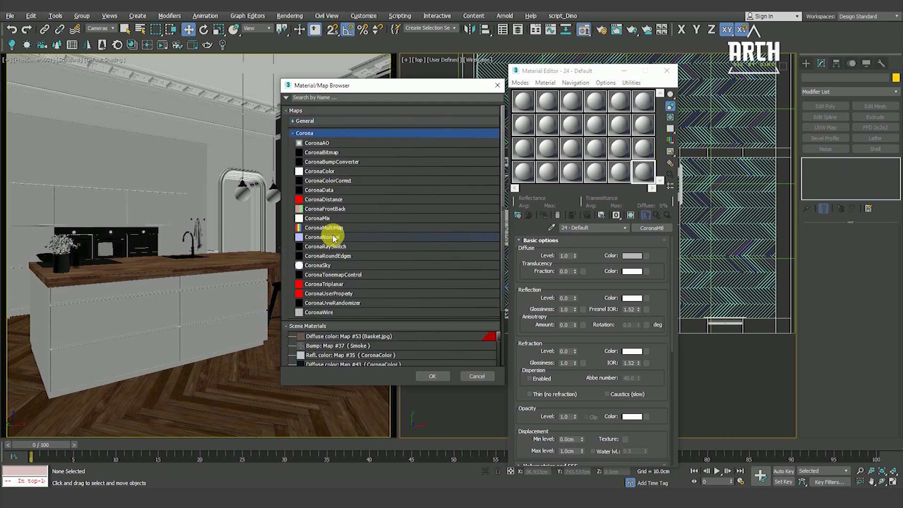
{"action": "left_click", "coordinate": [324, 180]}
{"action": "left_click", "coordinate": [432, 377]}
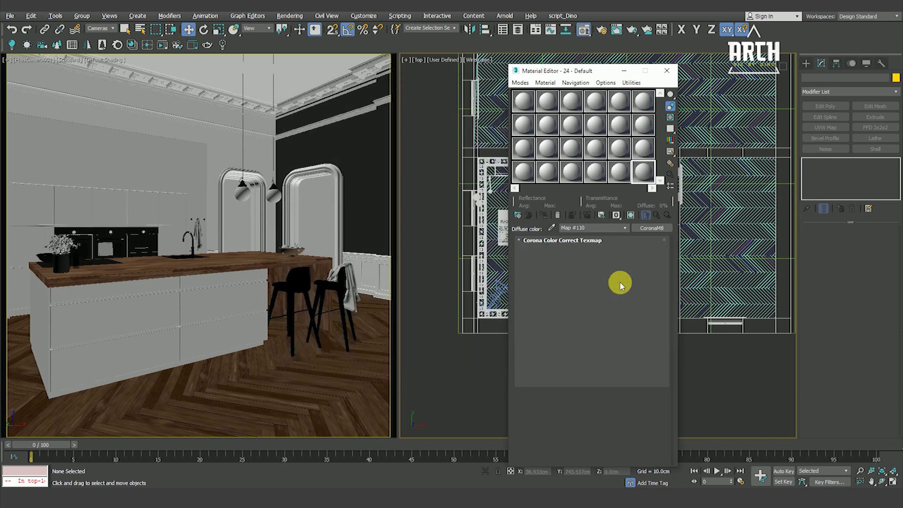
{"action": "left_click", "coordinate": [606, 252]}
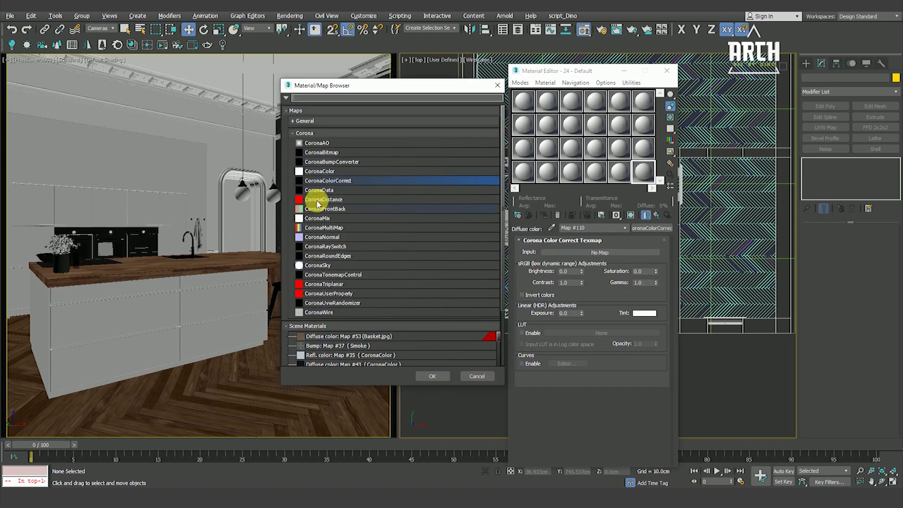
{"action": "left_click", "coordinate": [321, 265]}
{"action": "left_click", "coordinate": [432, 376]}
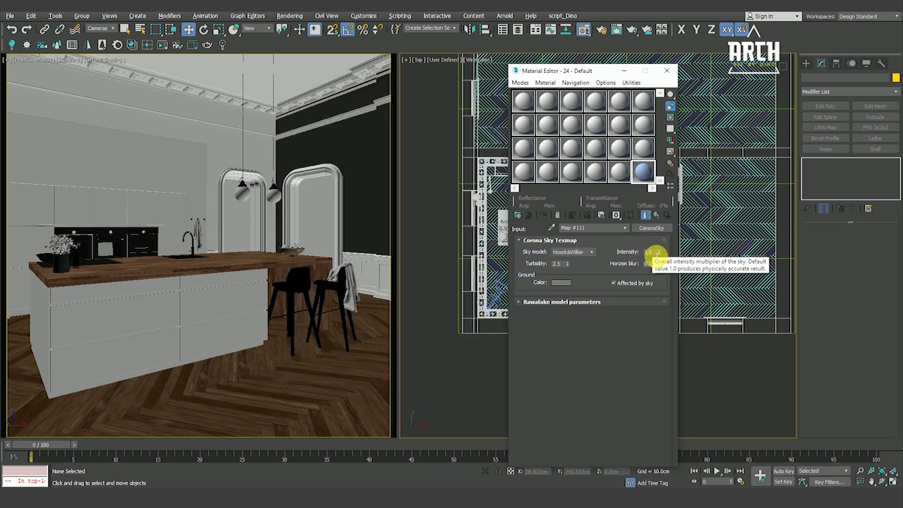
Set the color-correct Saturation to -0.5
{"action": "left_click", "coordinate": [657, 217]}
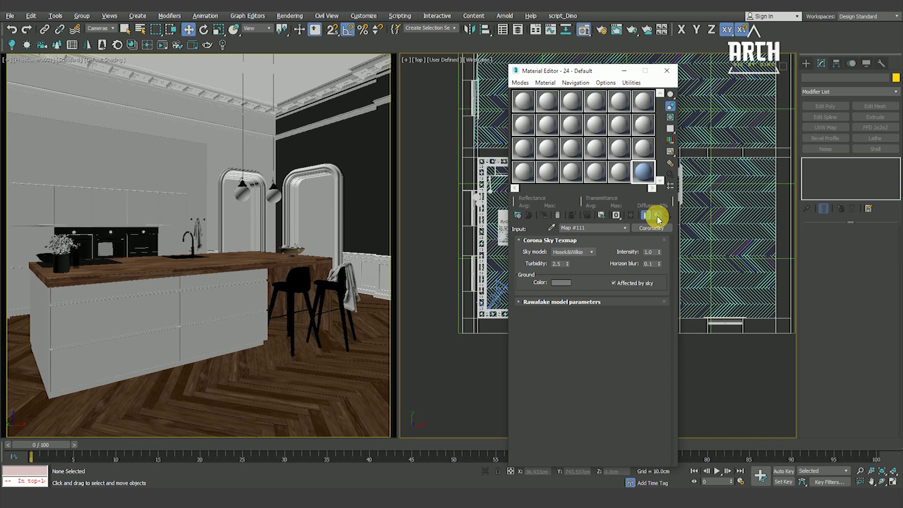
{"action": "left_click", "coordinate": [645, 271]}
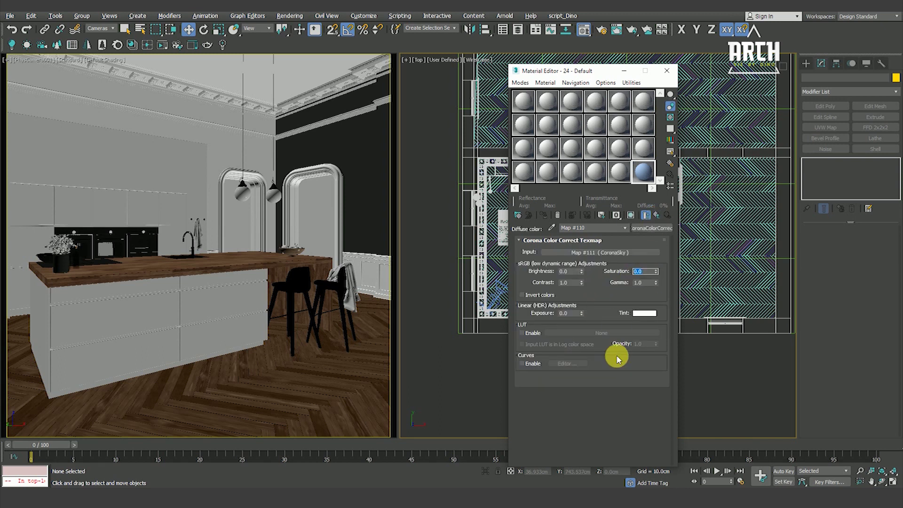
{"action": "type", "text": ".2"}
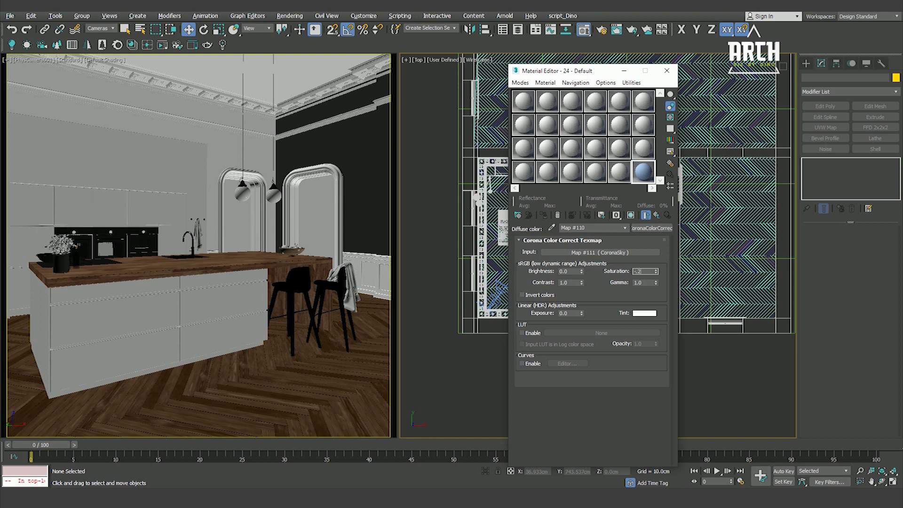
{"action": "key", "text": "Return"}
{"action": "type", "text": "-"}
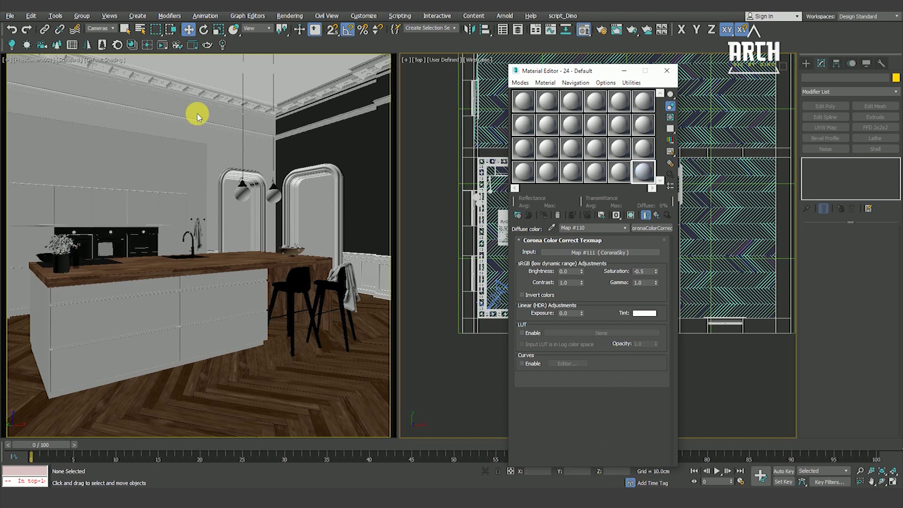
Instance the CoronaColorCorrect map (Map #110) as the environment map
{"action": "left_click", "coordinate": [290, 15]}
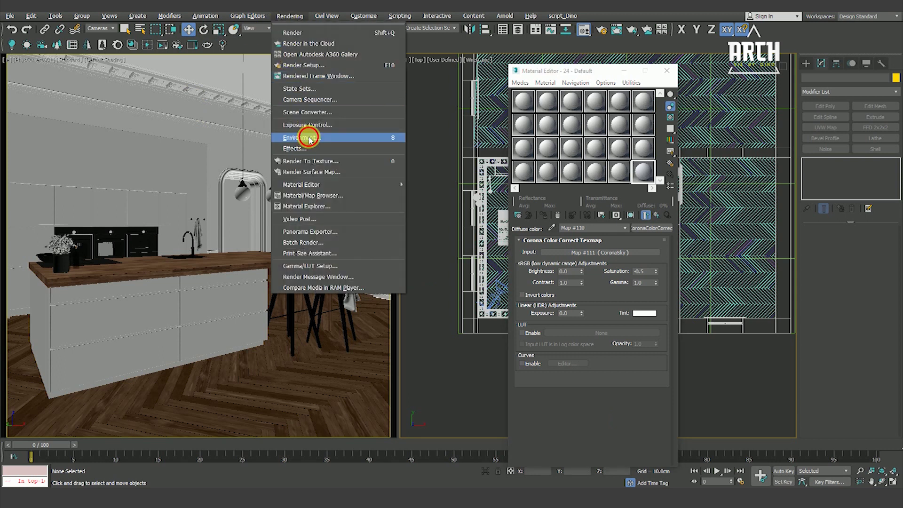
{"action": "left_click", "coordinate": [317, 153]}
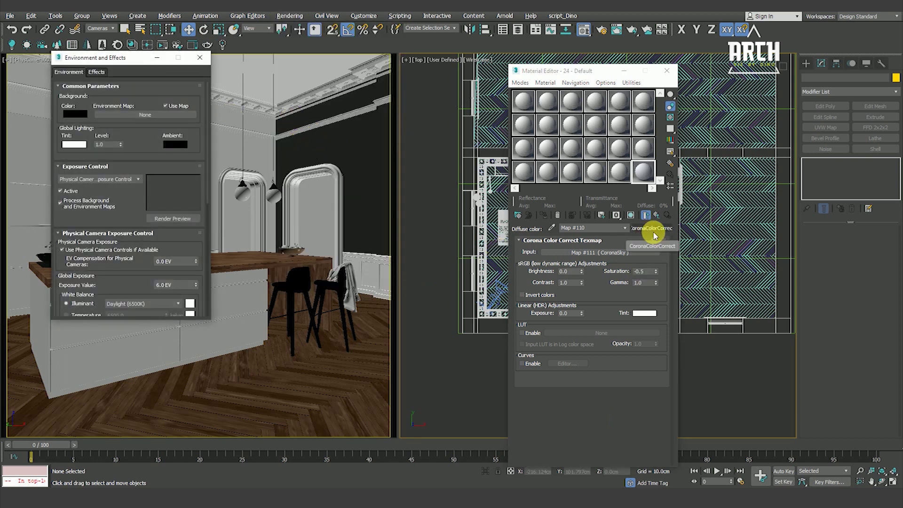
{"action": "left_click_drag", "start_coordinate": [660, 233], "coordinate": [151, 120]}
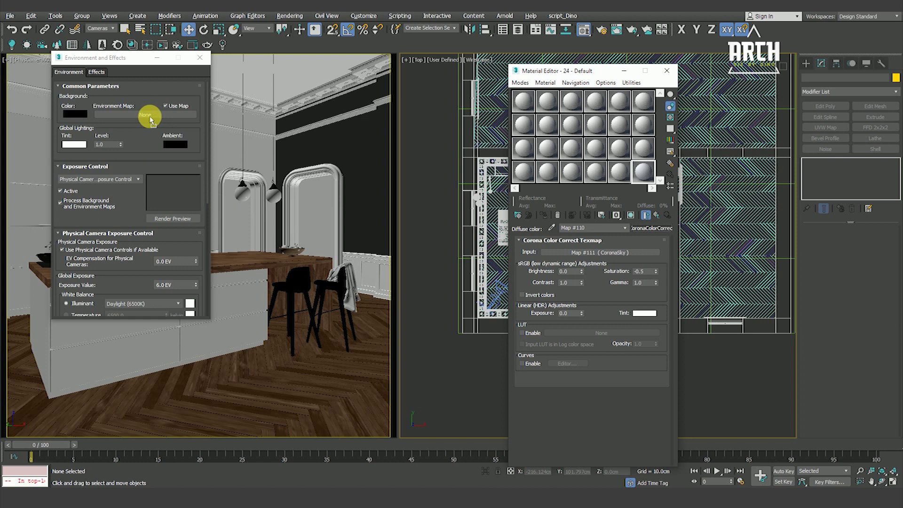
{"action": "left_click", "coordinate": [121, 214]}
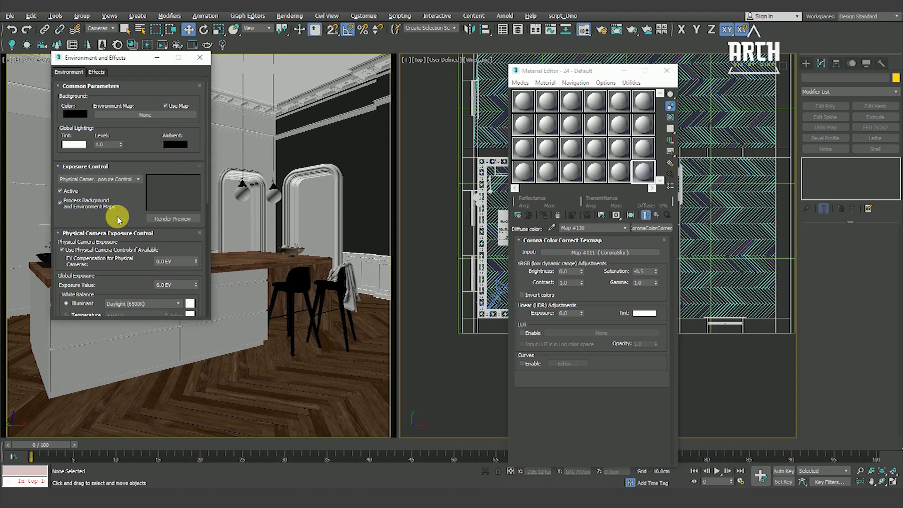
{"action": "left_click_drag", "start_coordinate": [150, 58], "coordinate": [245, 53]}
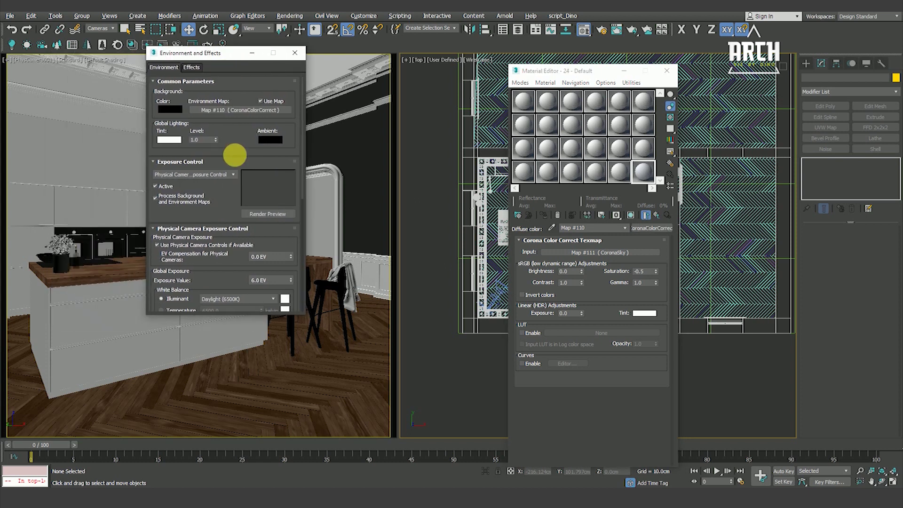
Set Exposure Control to <no exposure control>
{"action": "left_click", "coordinate": [192, 175]}
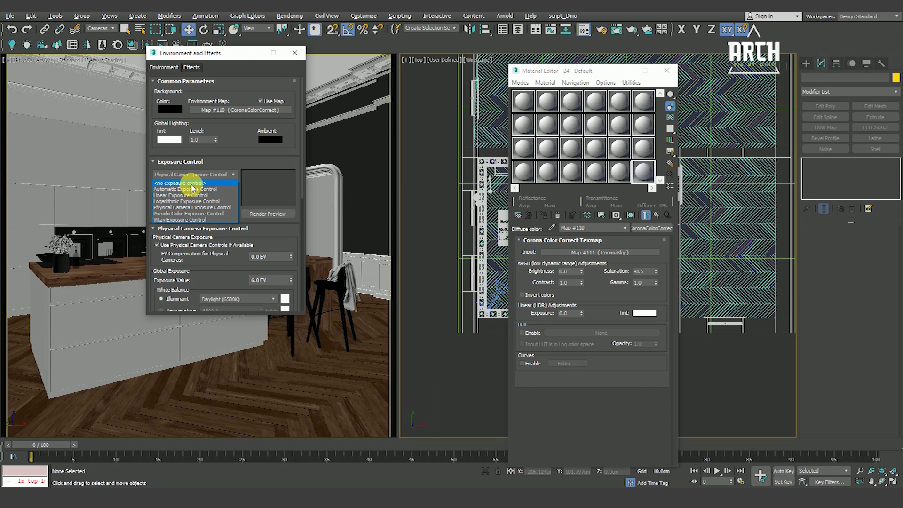
{"action": "left_click", "coordinate": [193, 183]}
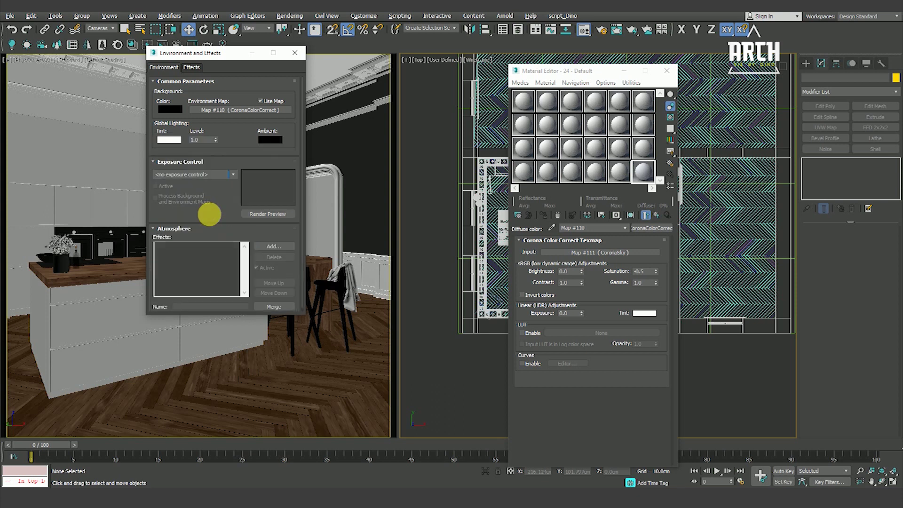
{"action": "left_click", "coordinate": [209, 176]}
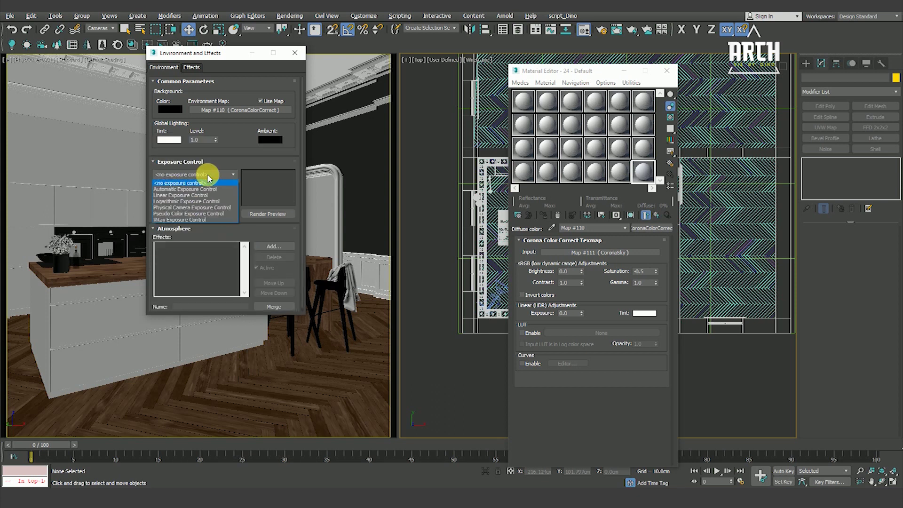
{"action": "left_click", "coordinate": [204, 198]}
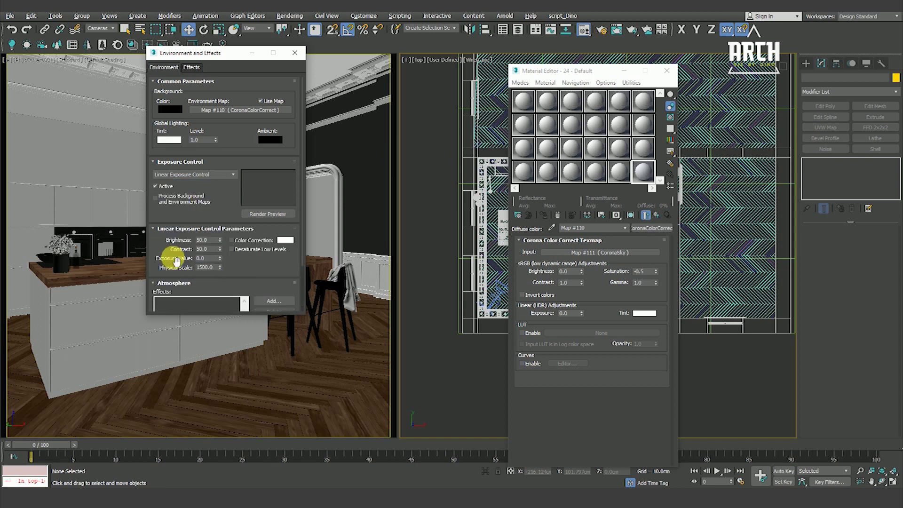
{"action": "left_click_drag", "start_coordinate": [175, 256], "coordinate": [197, 201]}
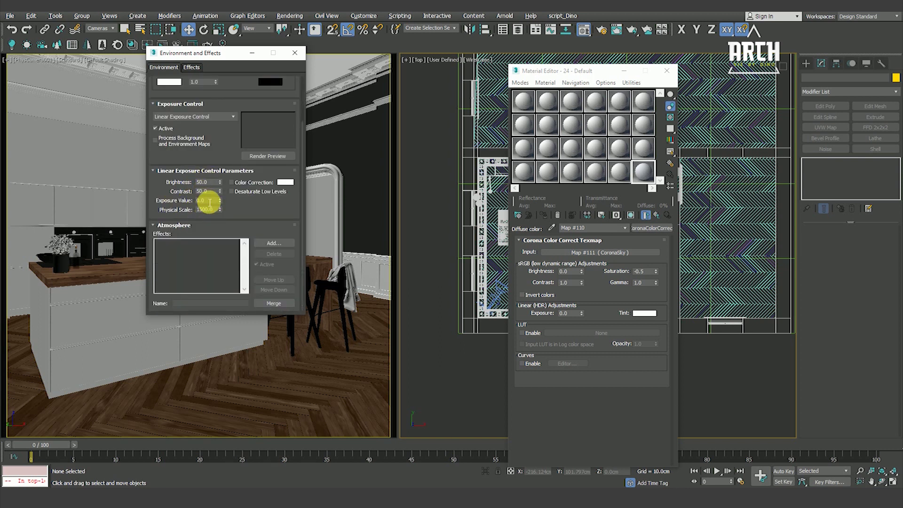
{"action": "scroll", "coordinate": [184, 207], "scroll_direction": "up", "scroll_amount": 3}
{"action": "left_click", "coordinate": [191, 174]}
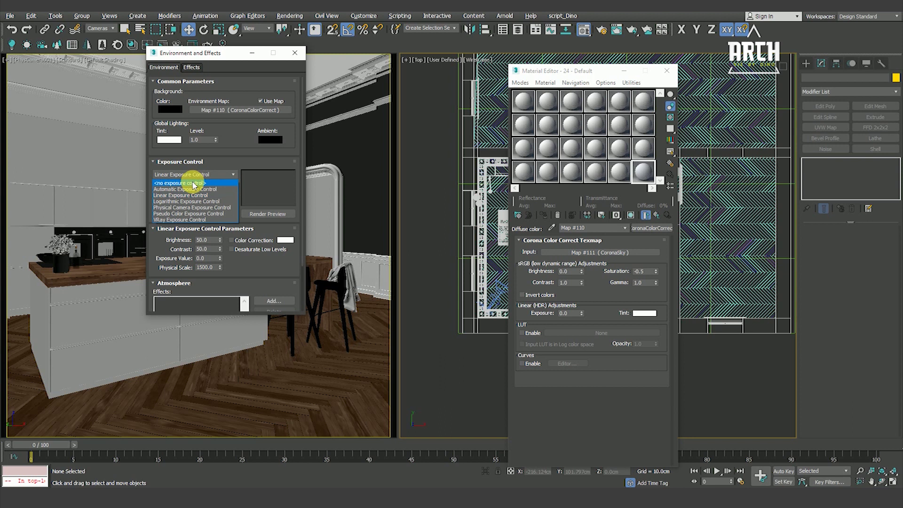
{"action": "left_click", "coordinate": [194, 183]}
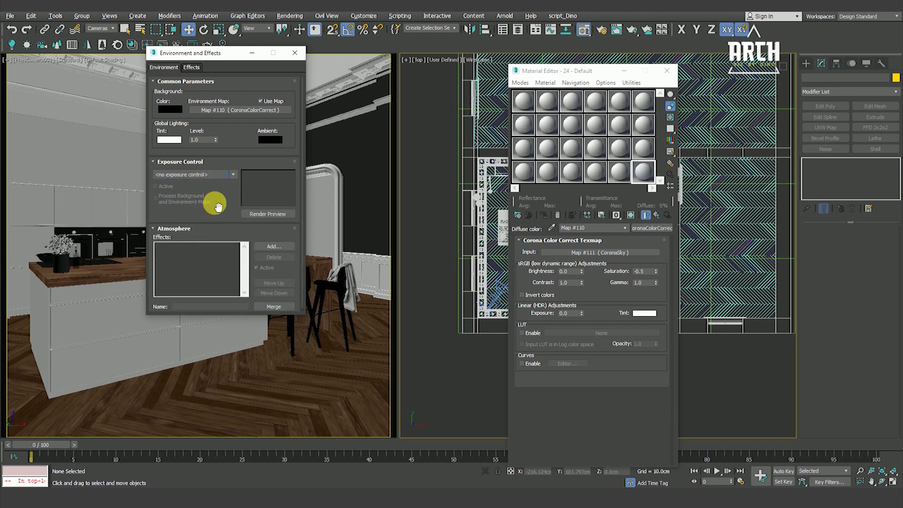
{"action": "left_click", "coordinate": [295, 55]}
Instance Map #110 from the Environment dialog into a Material Editor slot
{"action": "left_click", "coordinate": [290, 15]}
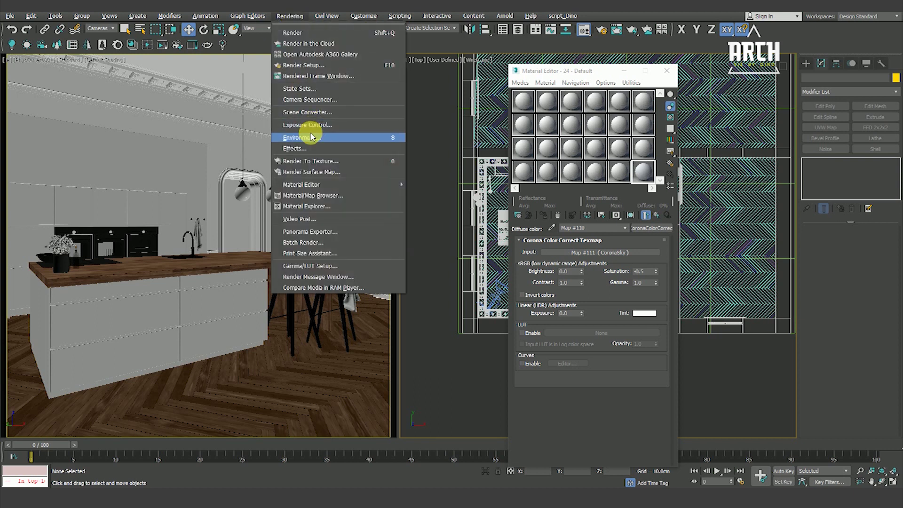
{"action": "left_click", "coordinate": [303, 138]}
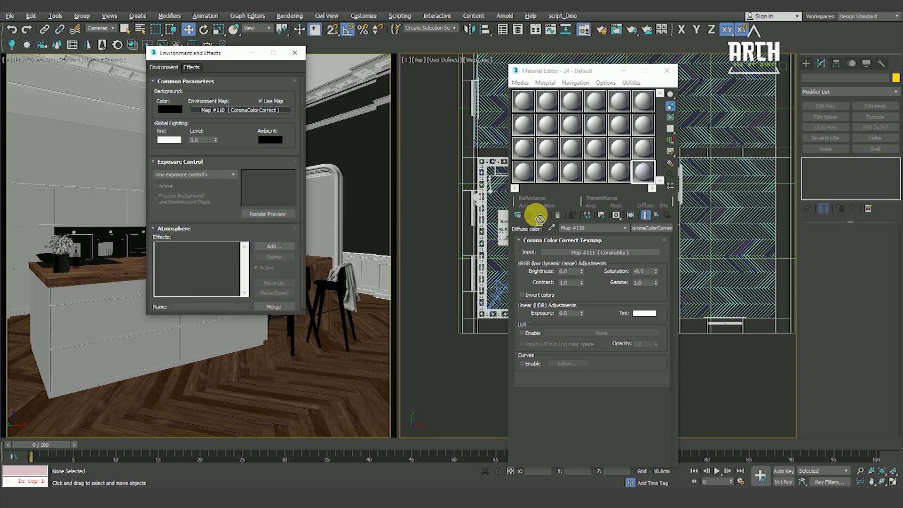
{"action": "left_click_drag", "start_coordinate": [540, 219], "coordinate": [642, 172]}
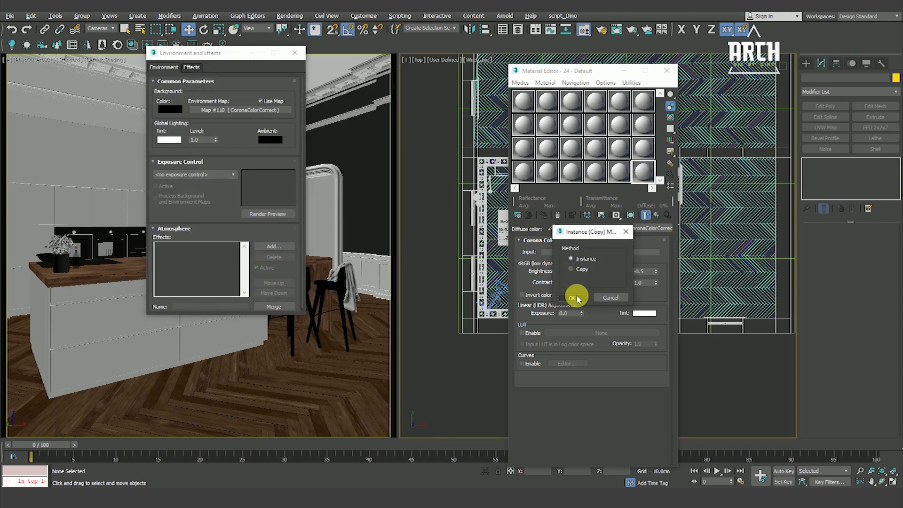
{"action": "left_click", "coordinate": [574, 298]}
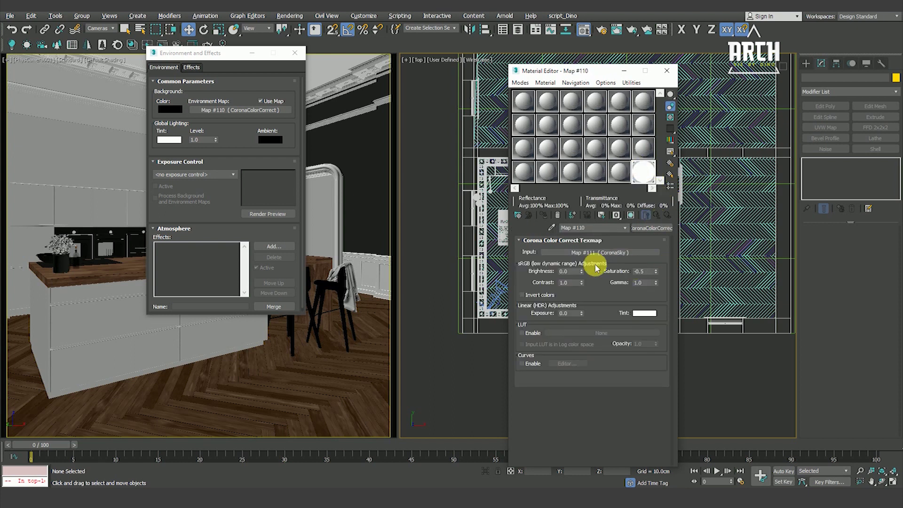
{"action": "left_click", "coordinate": [295, 52]}
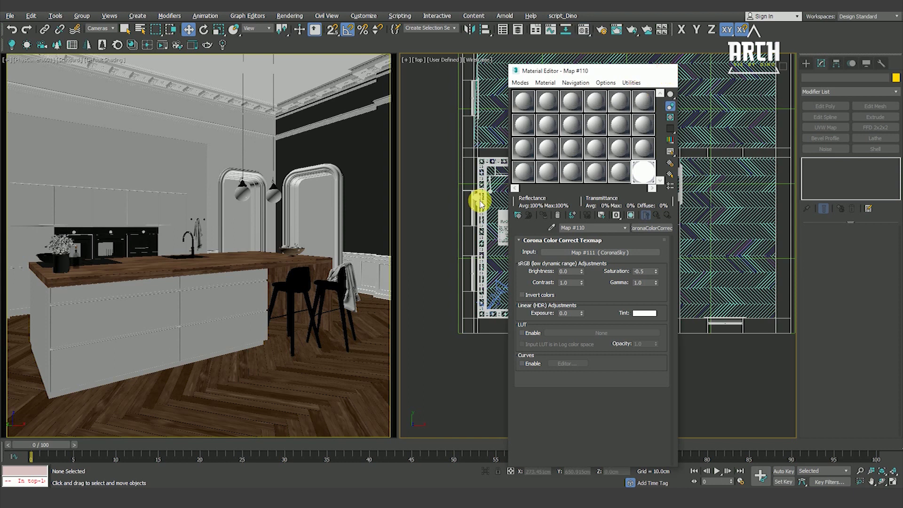
Close the Material Editor, restore plain camera-view shading, and open the rendered frame window
{"action": "key", "text": "m"}
{"action": "left_click", "coordinate": [347, 145]}
{"action": "key", "text": "F3"}
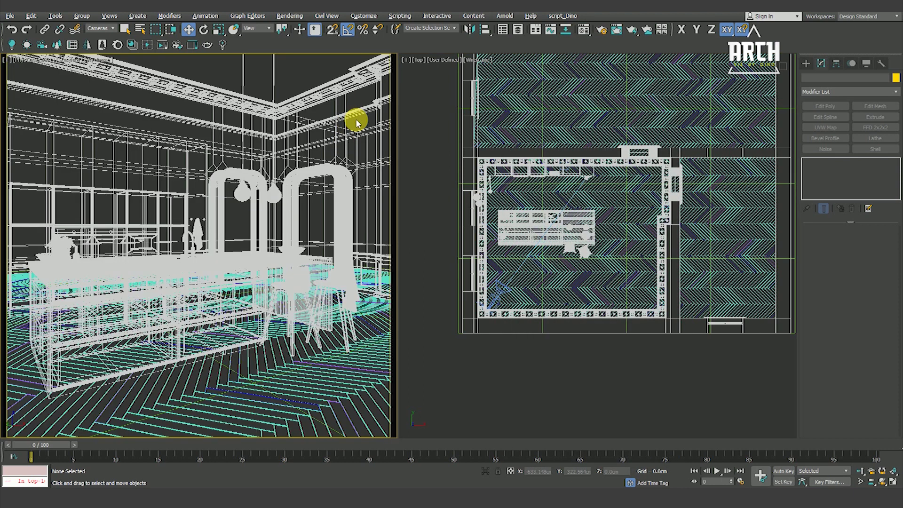
{"action": "key", "text": "F3"}
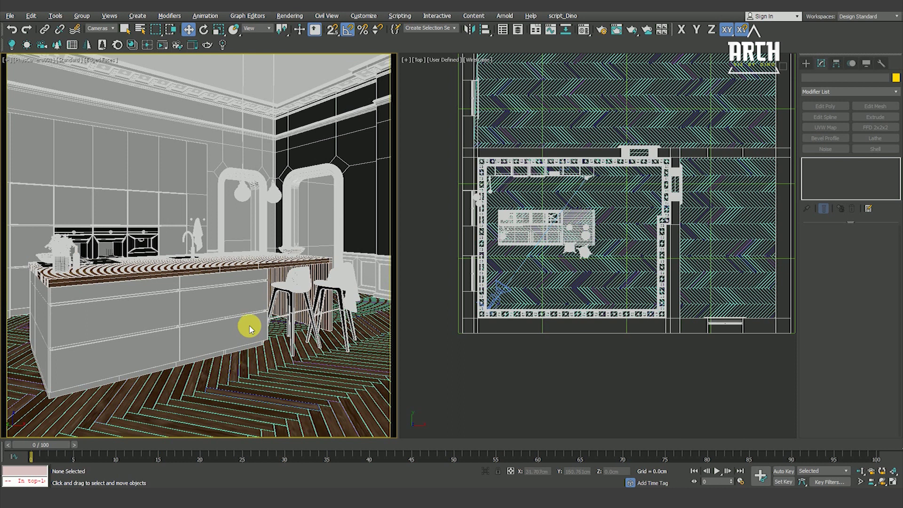
{"action": "key", "text": "F4"}
{"action": "left_click", "coordinate": [289, 15]}
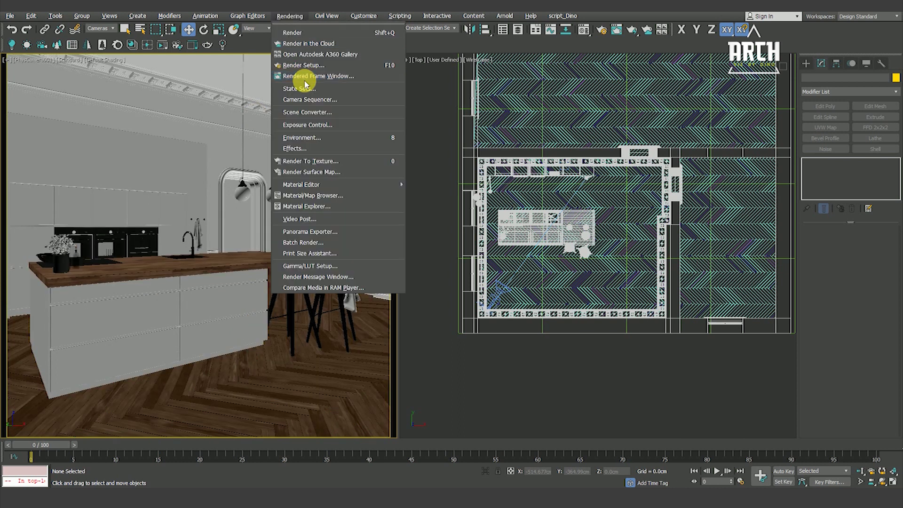
{"action": "left_click", "coordinate": [304, 76]}
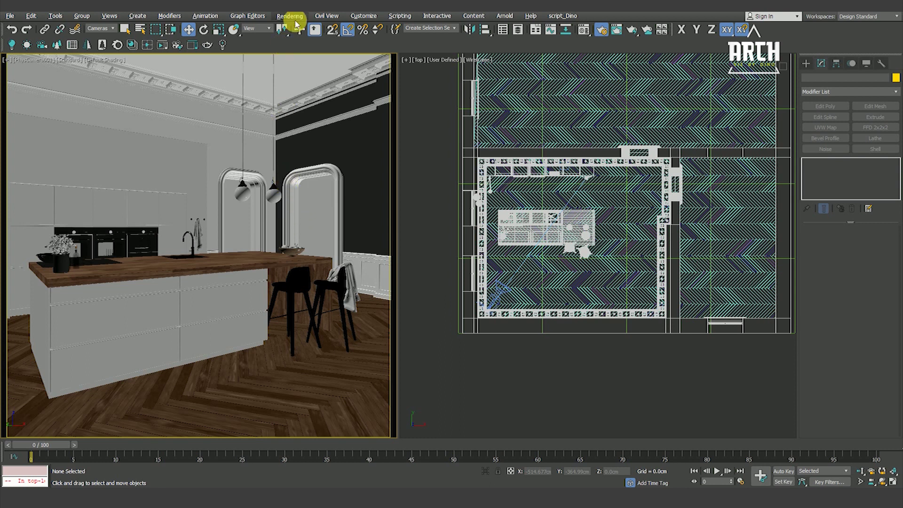
Show the Corona frame buffer from Render Setup's Scene tab
{"action": "key", "text": "F10"}
{"action": "left_click_drag", "start_coordinate": [549, 60], "coordinate": [522, 61]}
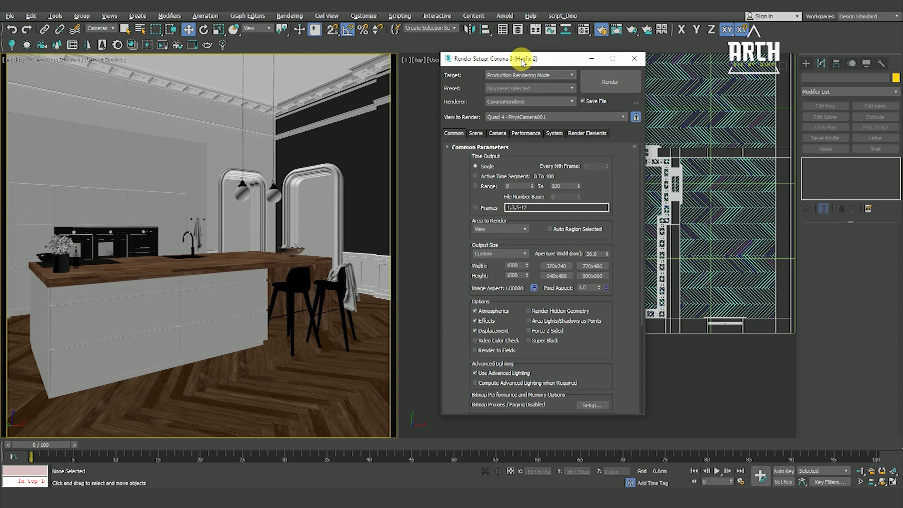
{"action": "left_click", "coordinate": [476, 133]}
{"action": "left_click", "coordinate": [475, 147]}
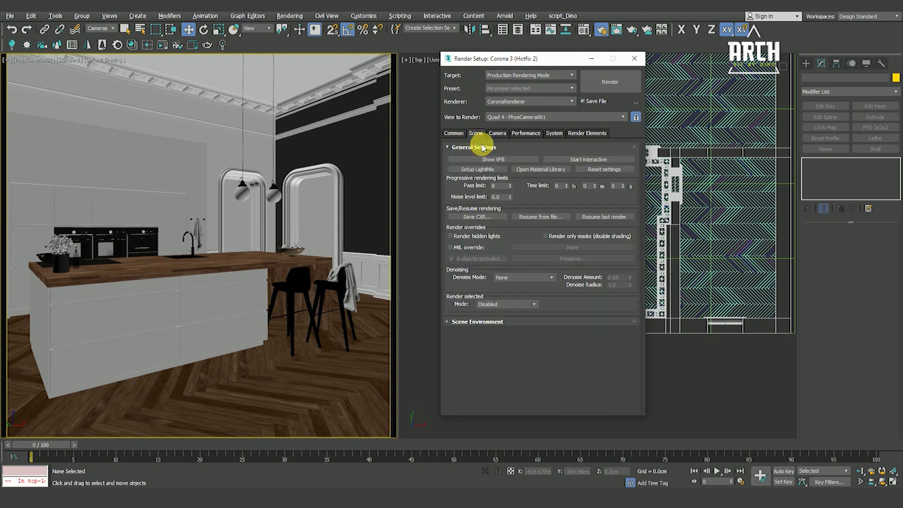
{"action": "left_click", "coordinate": [503, 161]}
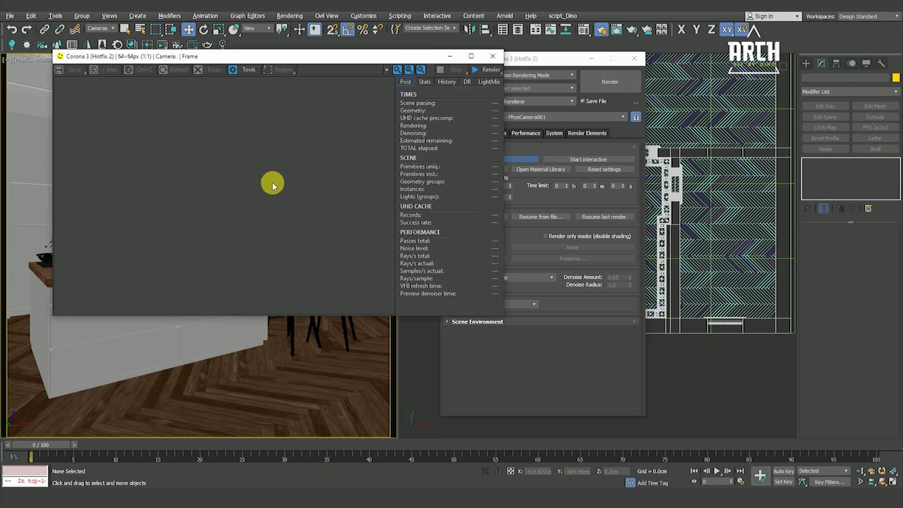
Arrange the frame buffer and Render Setup windows side by side and inspect the render
{"action": "left_click_drag", "start_coordinate": [248, 55], "coordinate": [207, 71]}
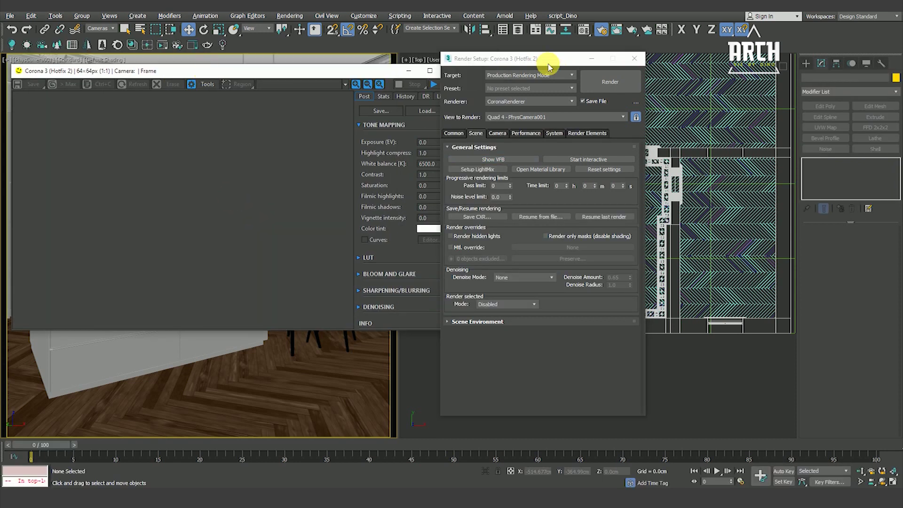
{"action": "left_click_drag", "start_coordinate": [550, 66], "coordinate": [657, 64]}
{"action": "left_click_drag", "start_coordinate": [350, 72], "coordinate": [382, 76]}
{"action": "left_click", "coordinate": [484, 90]}
{"action": "left_click", "coordinate": [304, 214]}
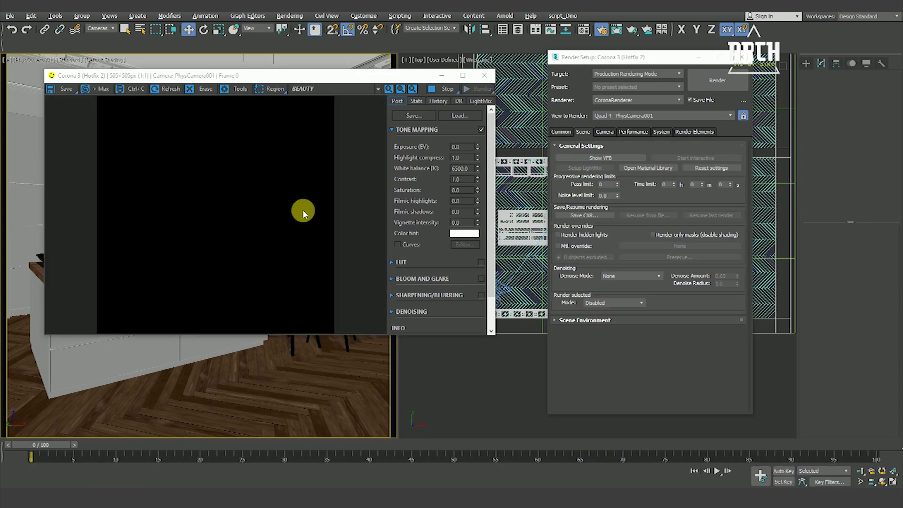
{"action": "left_click_drag", "start_coordinate": [277, 76], "coordinate": [258, 93]}
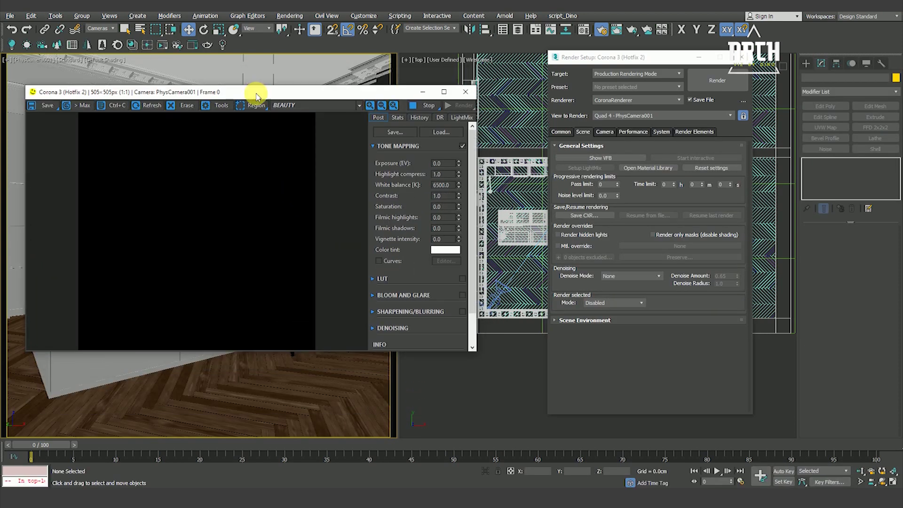
{"action": "scroll", "coordinate": [233, 185], "scroll_direction": "up", "scroll_amount": 4}
{"action": "scroll", "coordinate": [232, 185], "scroll_direction": "down", "scroll_amount": 4}
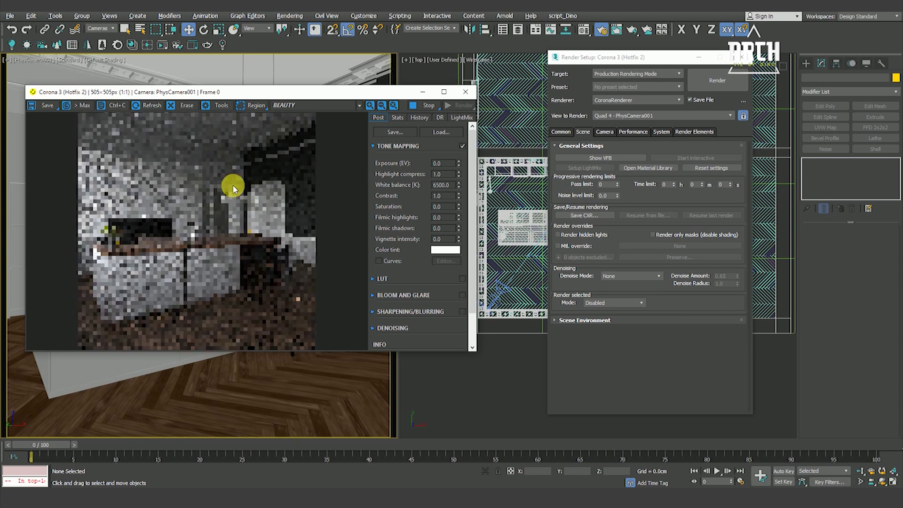
{"action": "scroll", "coordinate": [231, 192], "scroll_direction": "up", "scroll_amount": 1}
{"action": "scroll", "coordinate": [230, 193], "scroll_direction": "up", "scroll_amount": 1}
{"action": "scroll", "coordinate": [231, 193], "scroll_direction": "down", "scroll_amount": 1}
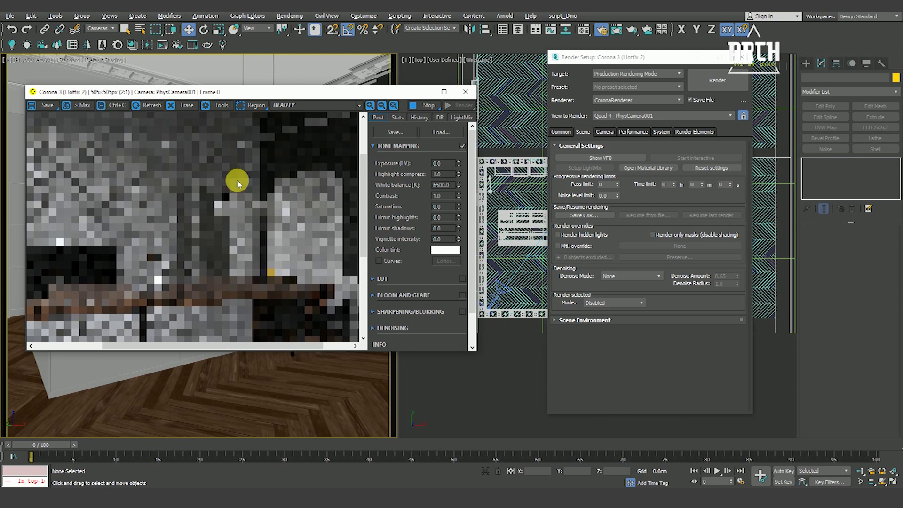
{"action": "scroll", "coordinate": [233, 197], "scroll_direction": "down", "scroll_amount": 1}
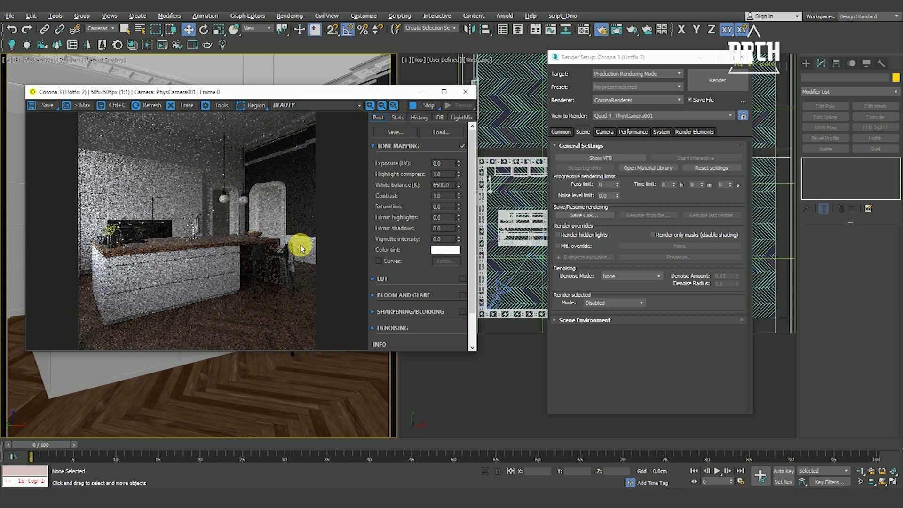
Try exposure 5 and highlight compress 100, then 50, and settle exposure at 4.0
{"action": "type", "text": "5"}
{"action": "key", "text": "Return"}
{"action": "left_click", "coordinate": [445, 175]}
{"action": "type", "text": "100"}
{"action": "key", "text": "Return"}
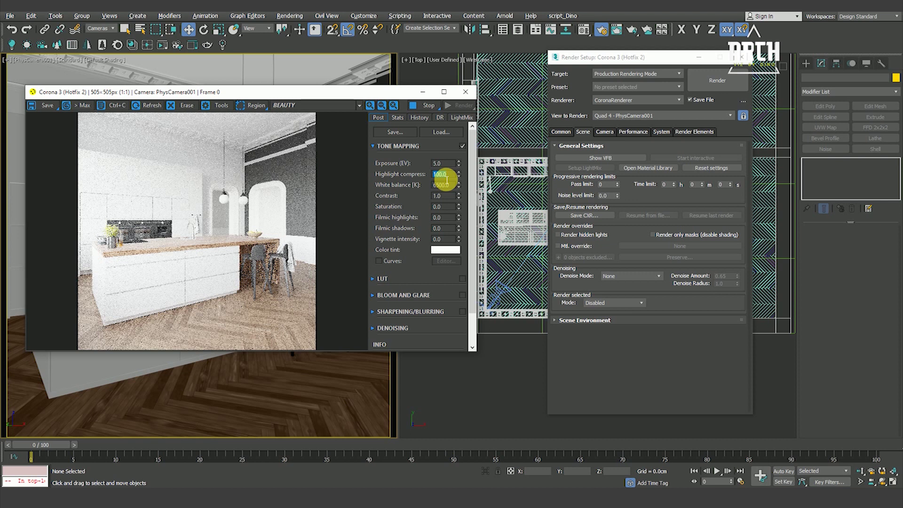
{"action": "type", "text": "50"}
{"action": "key", "text": "Return"}
{"action": "left_click", "coordinate": [442, 163]}
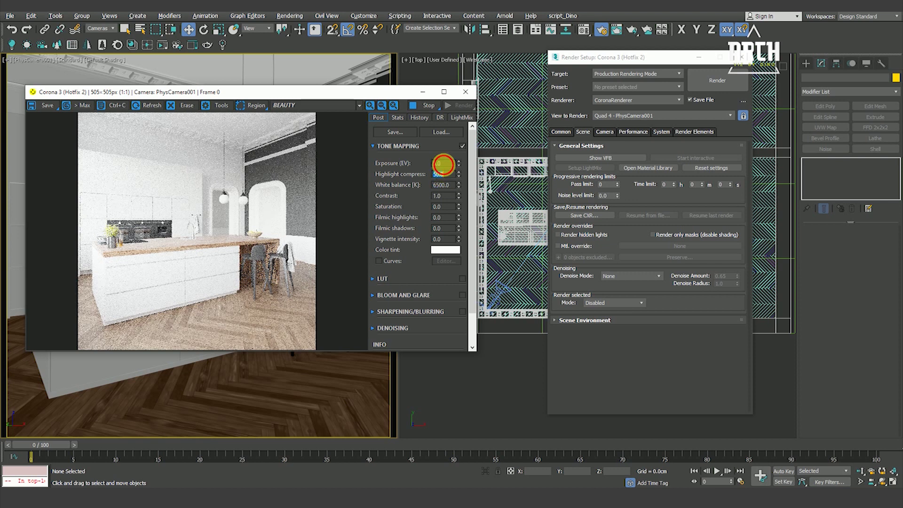
{"action": "type", "text": "4"}
{"action": "key", "text": "Return"}
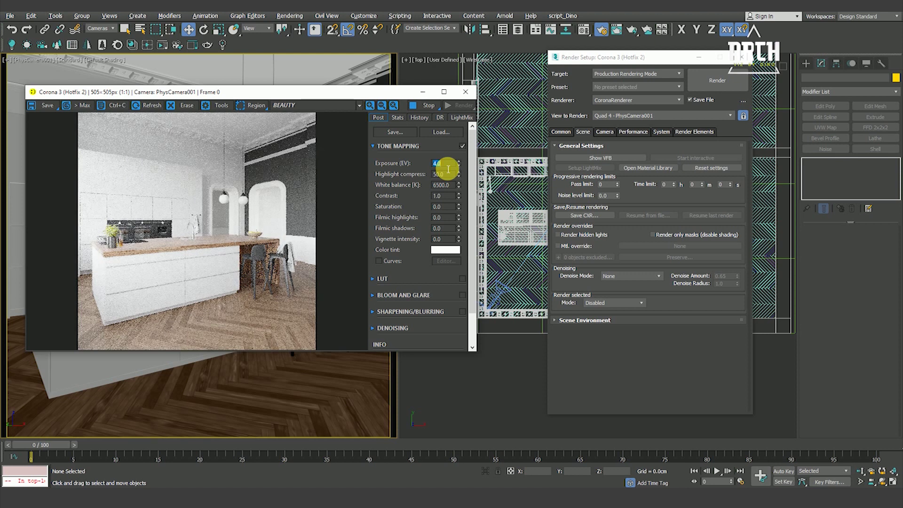
Set the tone-mapping contrast to 2.0
{"action": "scroll", "coordinate": [157, 224], "scroll_direction": "up", "scroll_amount": 3}
{"action": "scroll", "coordinate": [157, 224], "scroll_direction": "down", "scroll_amount": 3}
{"action": "scroll", "coordinate": [147, 278], "scroll_direction": "up", "scroll_amount": 2}
{"action": "scroll", "coordinate": [202, 222], "scroll_direction": "down", "scroll_amount": 1}
{"action": "scroll", "coordinate": [127, 198], "scroll_direction": "down", "scroll_amount": 2}
{"action": "scroll", "coordinate": [127, 198], "scroll_direction": "up", "scroll_amount": 2}
{"action": "scroll", "coordinate": [187, 191], "scroll_direction": "down", "scroll_amount": 2}
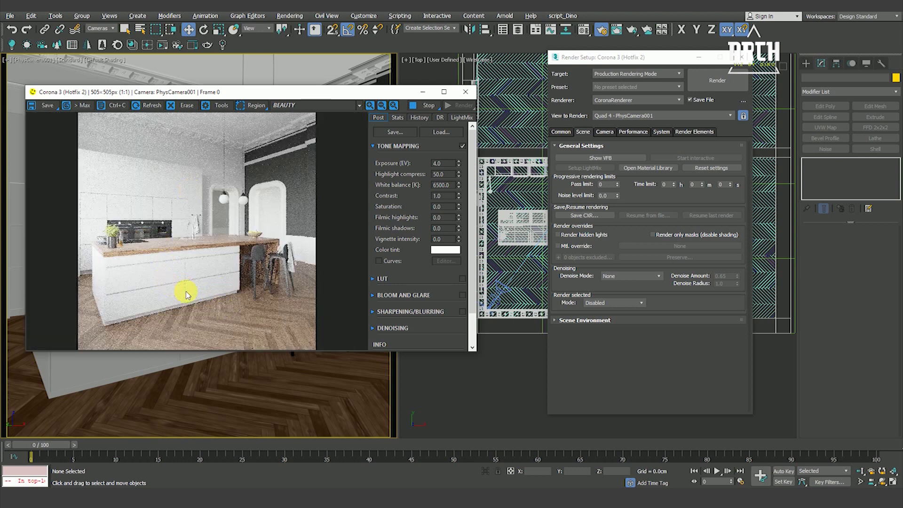
{"action": "left_click", "coordinate": [449, 200]}
{"action": "type", "text": "2"}
{"action": "key", "text": "Return"}
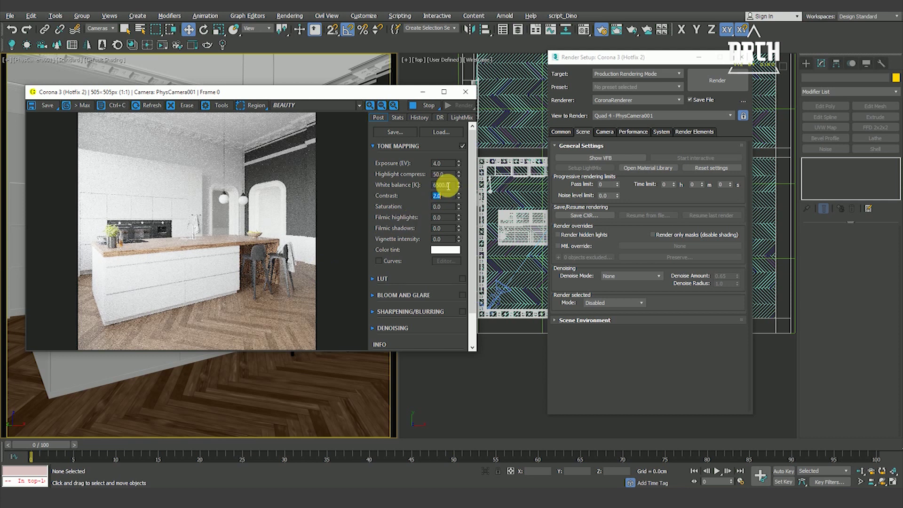
Set white balance to 5500 K after first trying 10000
{"action": "type", "text": "1000"}
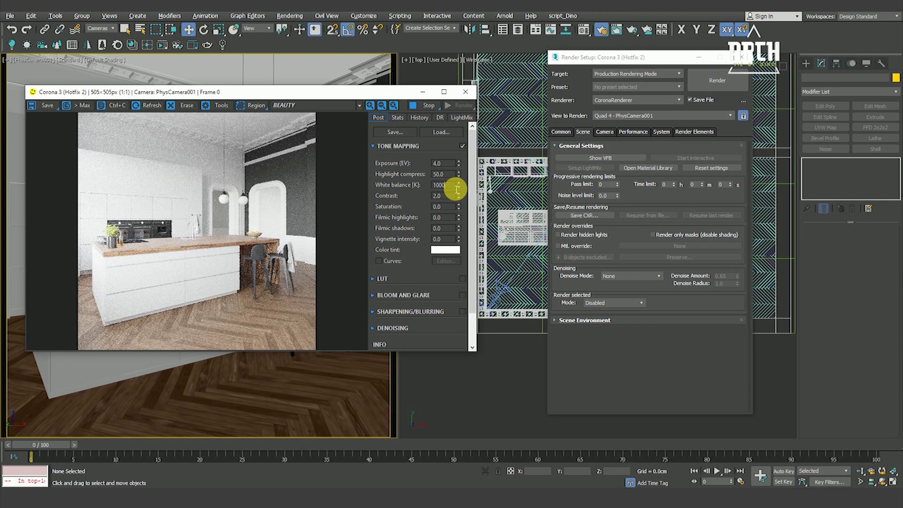
{"action": "type", "text": "0"}
{"action": "key", "text": "Return"}
{"action": "left_click", "coordinate": [178, 247]}
{"action": "left_click_drag", "start_coordinate": [458, 185], "coordinate": [457, 236]}
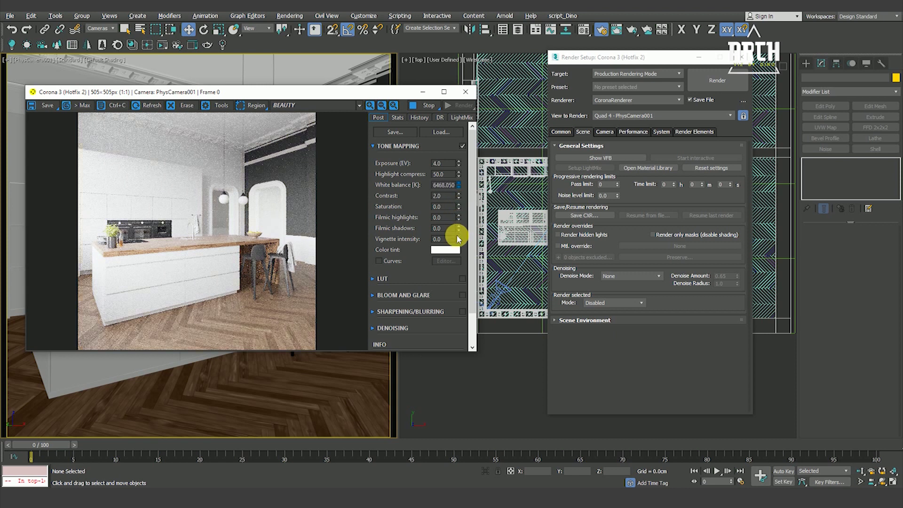
{"action": "double_click", "coordinate": [450, 187]}
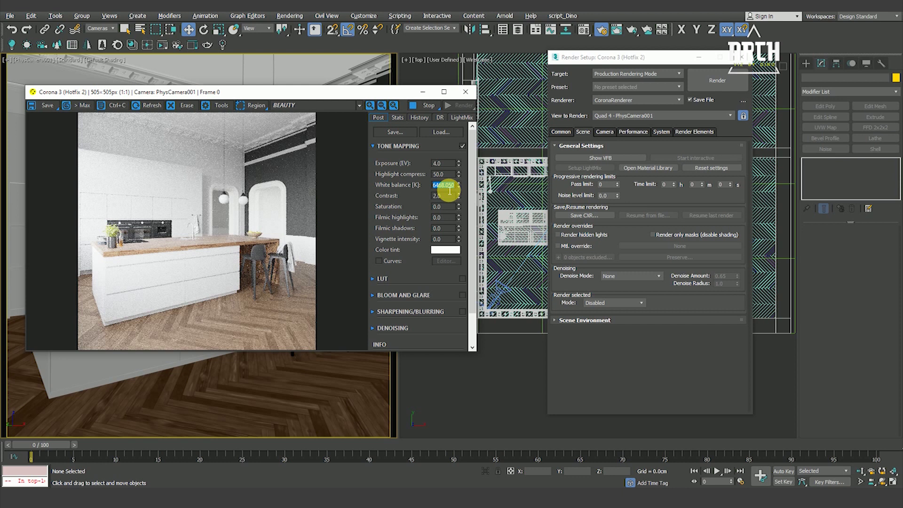
{"action": "type", "text": "5500"}
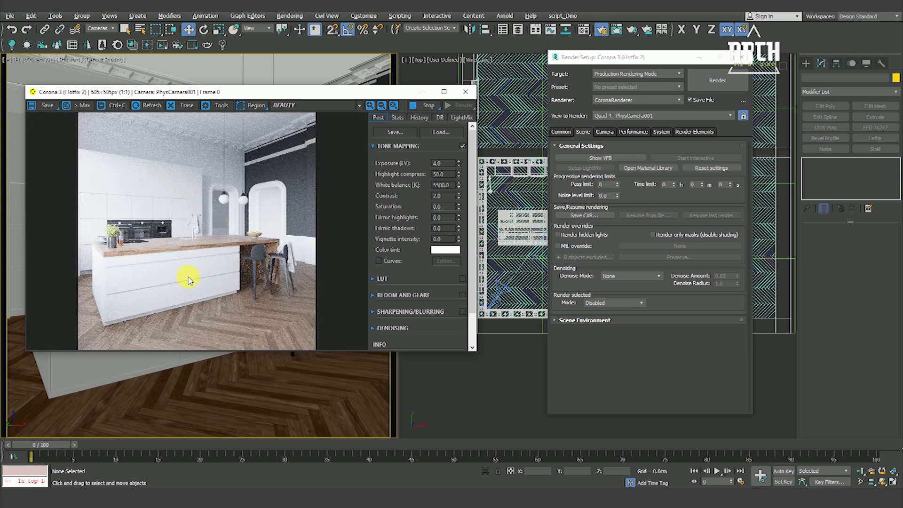
{"action": "scroll", "coordinate": [157, 261], "scroll_direction": "up", "scroll_amount": 1}
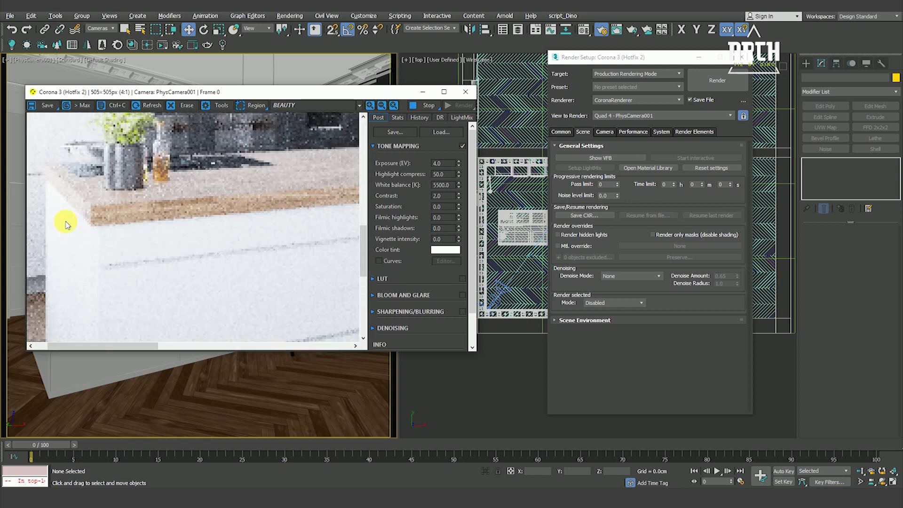
Reposition the render window and zoom in to inspect the lamps
{"action": "scroll", "coordinate": [66, 225], "scroll_direction": "down", "scroll_amount": 1}
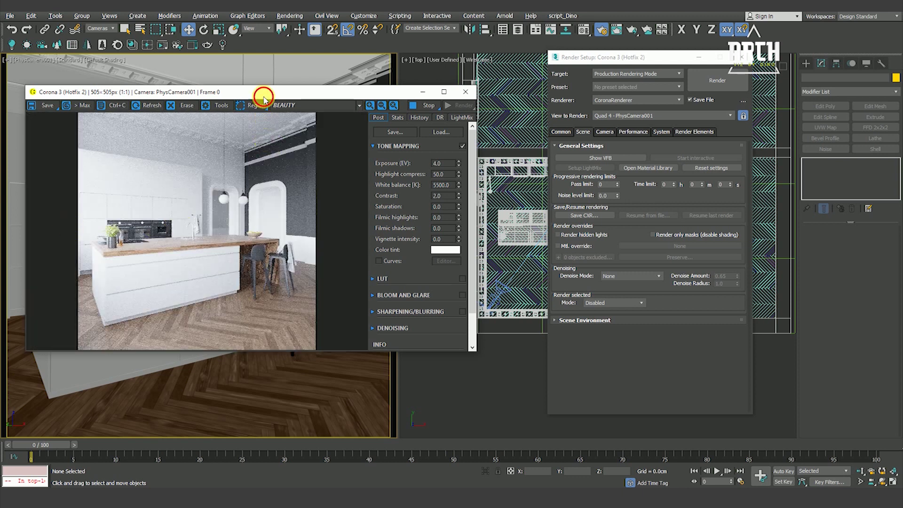
{"action": "left_click_drag", "start_coordinate": [264, 94], "coordinate": [331, 97]}
{"action": "scroll", "coordinate": [252, 191], "scroll_direction": "up", "scroll_amount": 1}
{"action": "scroll", "coordinate": [256, 192], "scroll_direction": "down", "scroll_amount": 1}
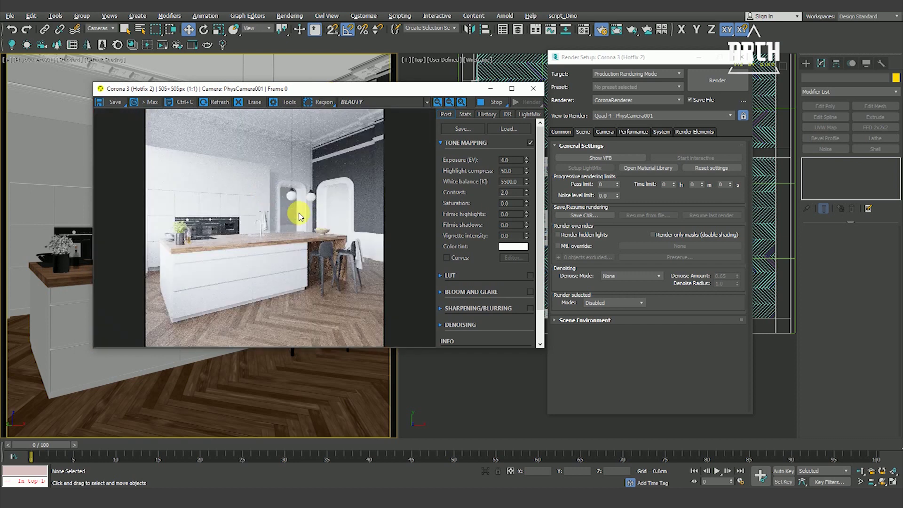
{"action": "scroll", "coordinate": [323, 184], "scroll_direction": "up", "scroll_amount": 2}
{"action": "left_click_drag", "start_coordinate": [323, 184], "coordinate": [319, 202]}
{"action": "scroll", "coordinate": [322, 196], "scroll_direction": "down", "scroll_amount": 1}
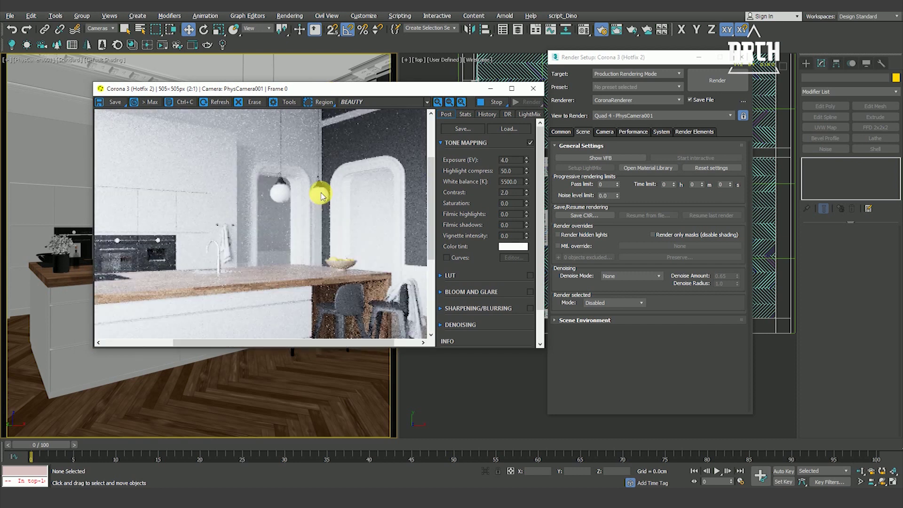
{"action": "scroll", "coordinate": [322, 196], "scroll_direction": "down", "scroll_amount": 1}
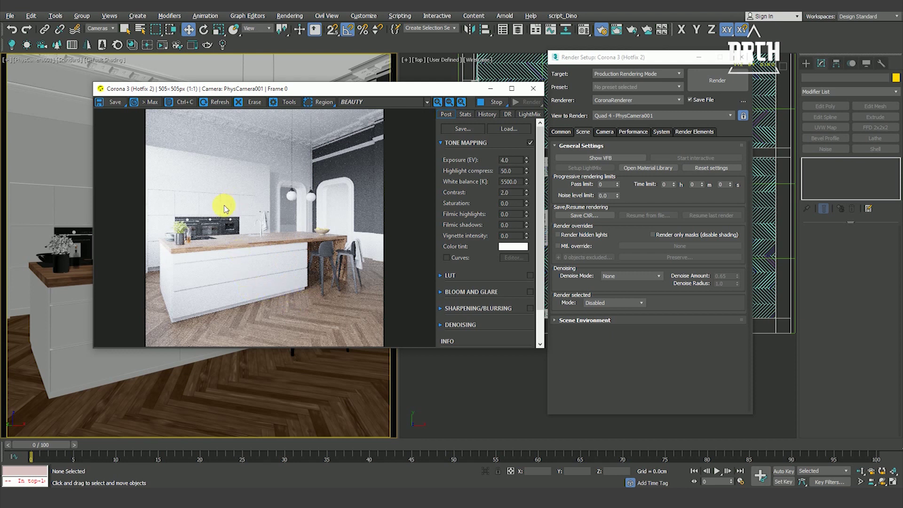
{"action": "scroll", "coordinate": [246, 247], "scroll_direction": "up", "scroll_amount": 1}
{"action": "scroll", "coordinate": [270, 143], "scroll_direction": "down", "scroll_amount": 1}
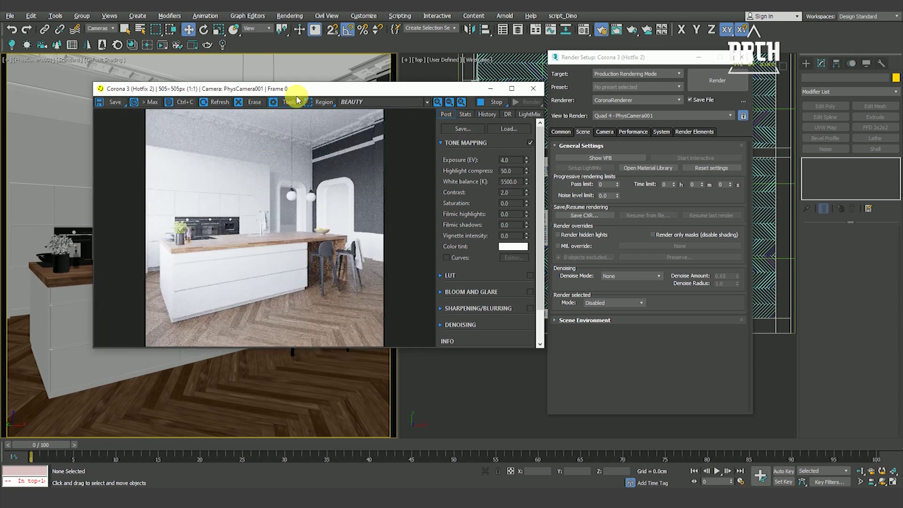
{"action": "left_click_drag", "start_coordinate": [292, 89], "coordinate": [266, 91]}
Set Highlight compress to 200 in the tone mapping
{"action": "type", "text": "10"}
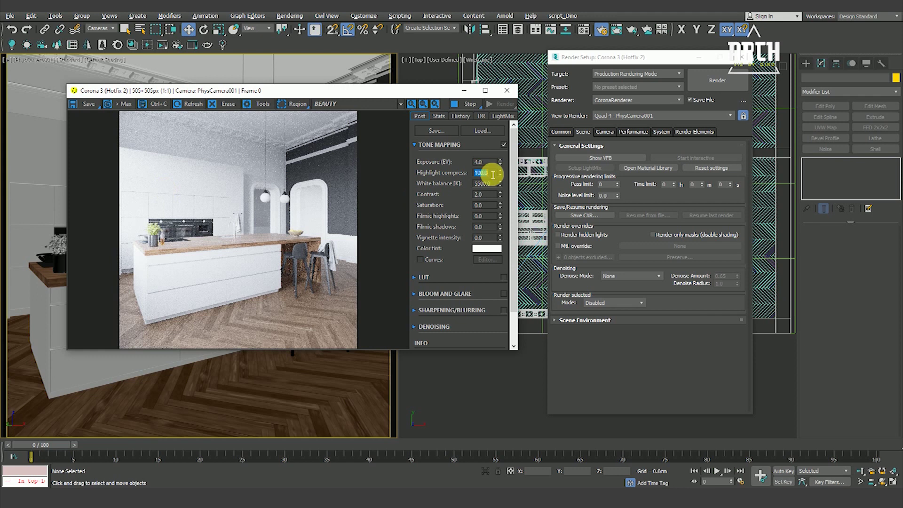
{"action": "type", "text": "200"}
{"action": "key", "text": "Return"}
{"action": "left_click_drag", "start_coordinate": [264, 91], "coordinate": [237, 87]}
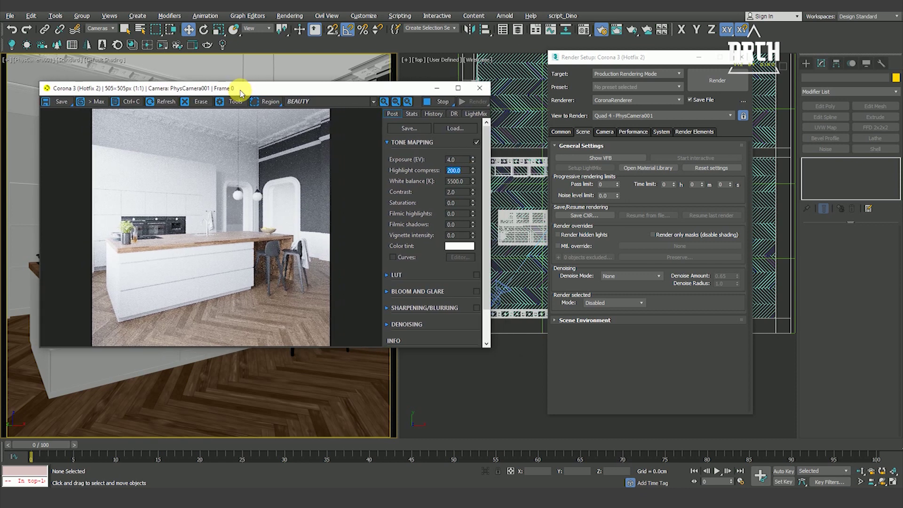
{"action": "left_click", "coordinate": [582, 29]}
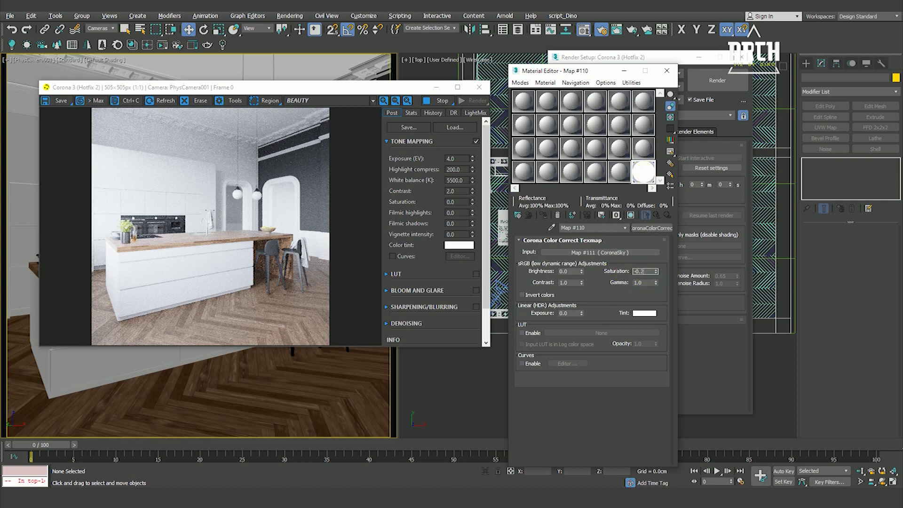
Commit the sky colour-correct saturation of -0.2 and lower exposure to 3.0
{"action": "key", "text": "Return"}
{"action": "mouse_move", "coordinate": [293, 91]}
{"action": "left_mouse_down"}
{"action": "mouse_move", "coordinate": [276, 94]}
{"action": "mouse_move", "coordinate": [284, 93]}
{"action": "left_mouse_up"}
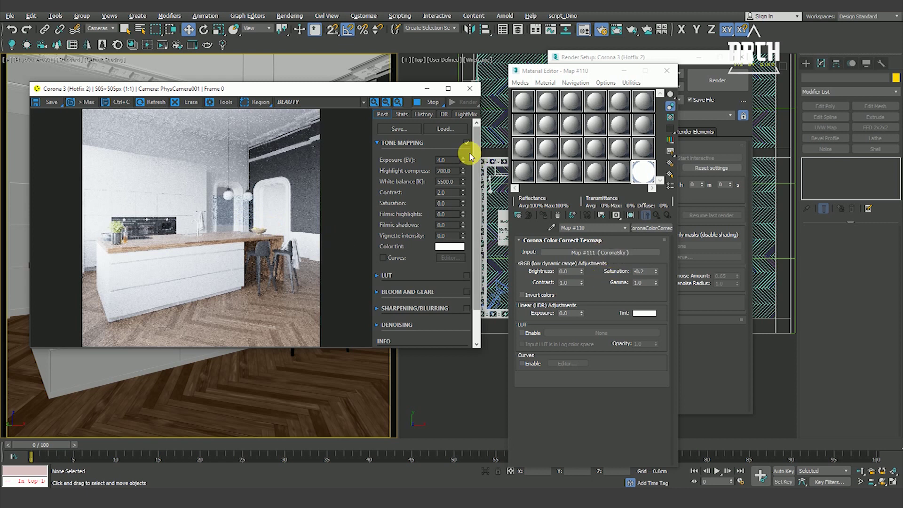
{"action": "double_click", "coordinate": [444, 160]}
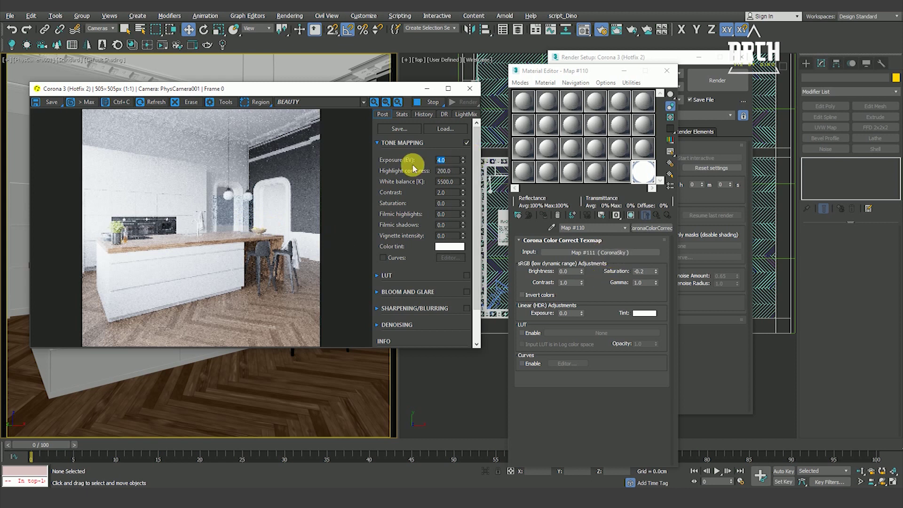
{"action": "type", "text": "3"}
{"action": "key", "text": "Return"}
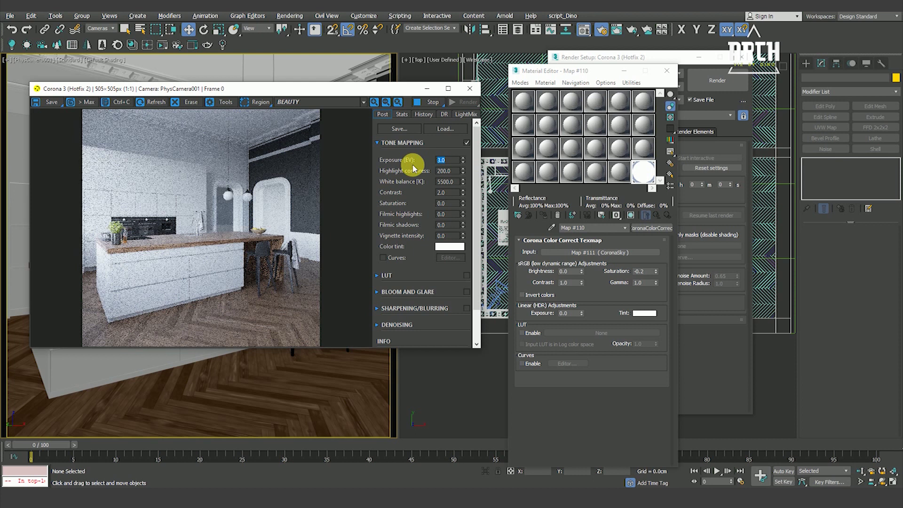
Fine-tune the exposure to 3.5
{"action": "scroll", "coordinate": [171, 198], "scroll_direction": "up", "scroll_amount": 1}
{"action": "scroll", "coordinate": [174, 198], "scroll_direction": "down", "scroll_amount": 1}
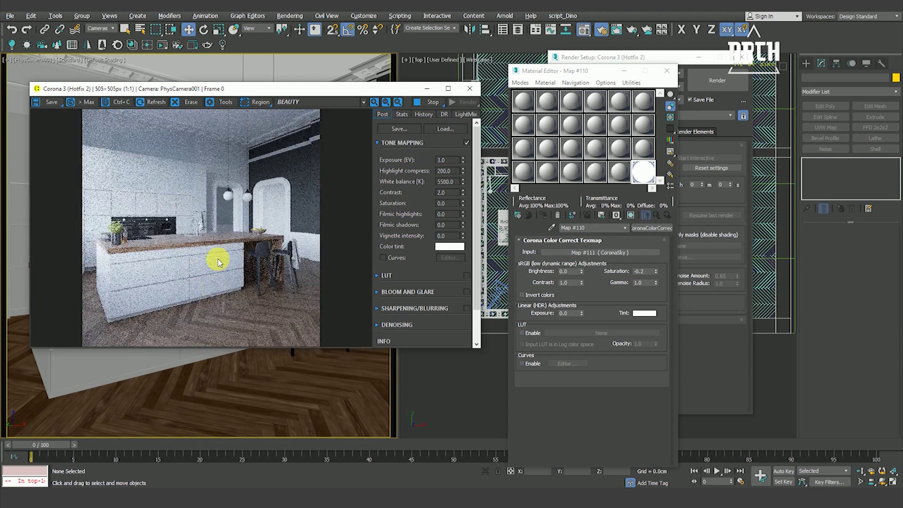
{"action": "scroll", "coordinate": [215, 259], "scroll_direction": "up", "scroll_amount": 1}
{"action": "scroll", "coordinate": [217, 261], "scroll_direction": "down", "scroll_amount": 1}
{"action": "double_click", "coordinate": [445, 160]}
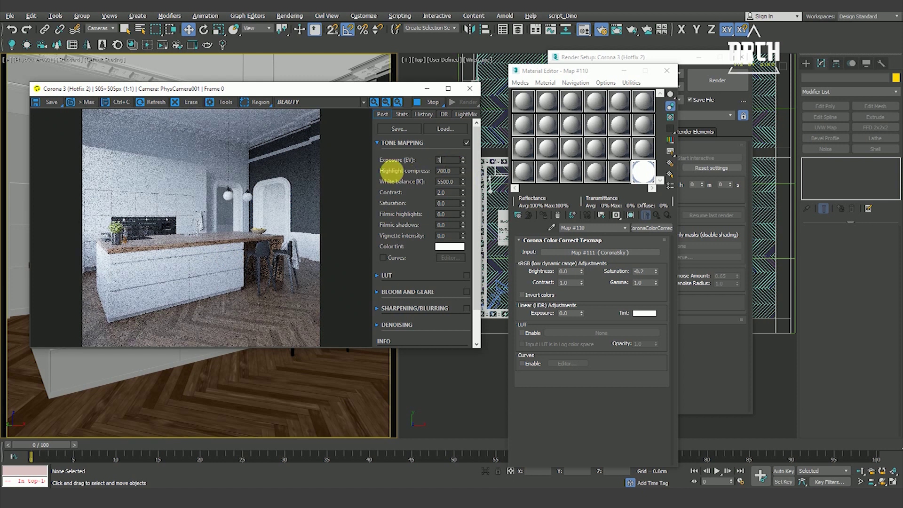
{"action": "type", "text": ".5"}
{"action": "key", "text": "Return"}
Set the white balance to 6500 K
{"action": "double_click", "coordinate": [446, 182]}
{"action": "type", "text": "65"}
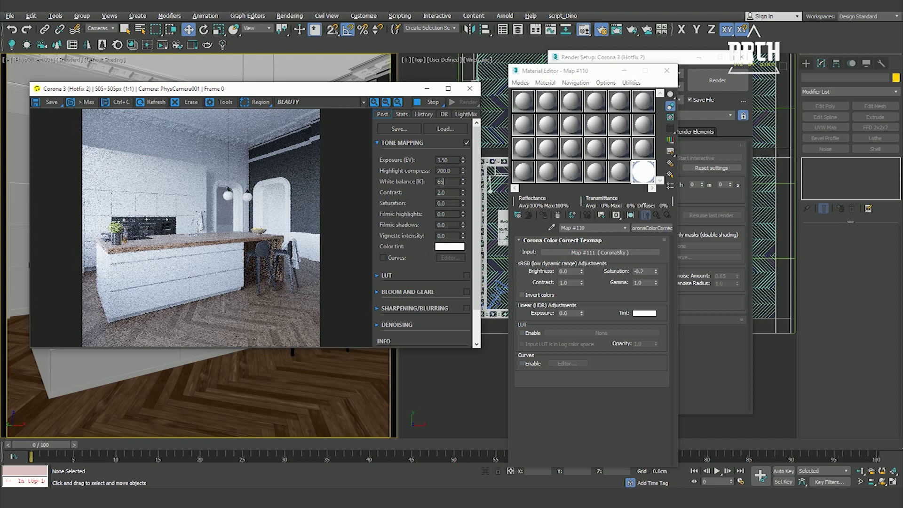
{"action": "left_click", "coordinate": [192, 210]}
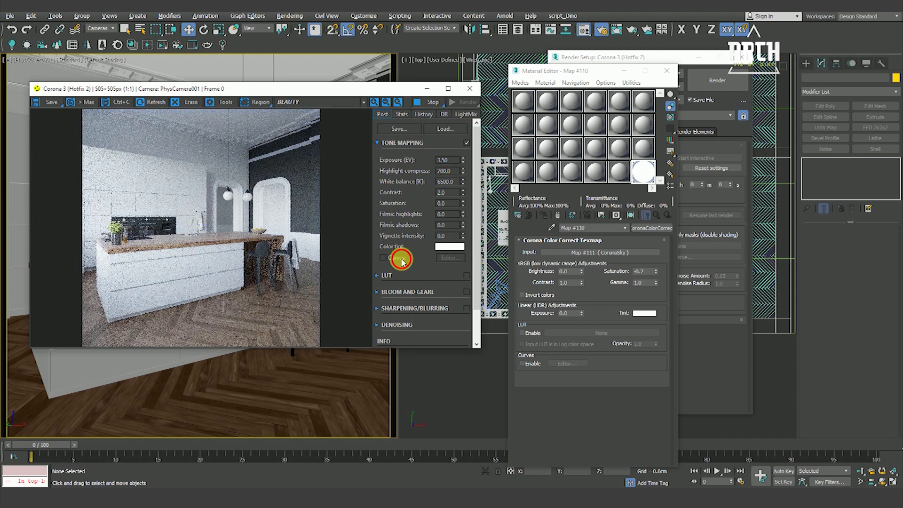
Enable the LUT with a graphic-style preset at 0.5 opacity
{"action": "left_click", "coordinate": [466, 276]}
{"action": "left_click", "coordinate": [376, 279]}
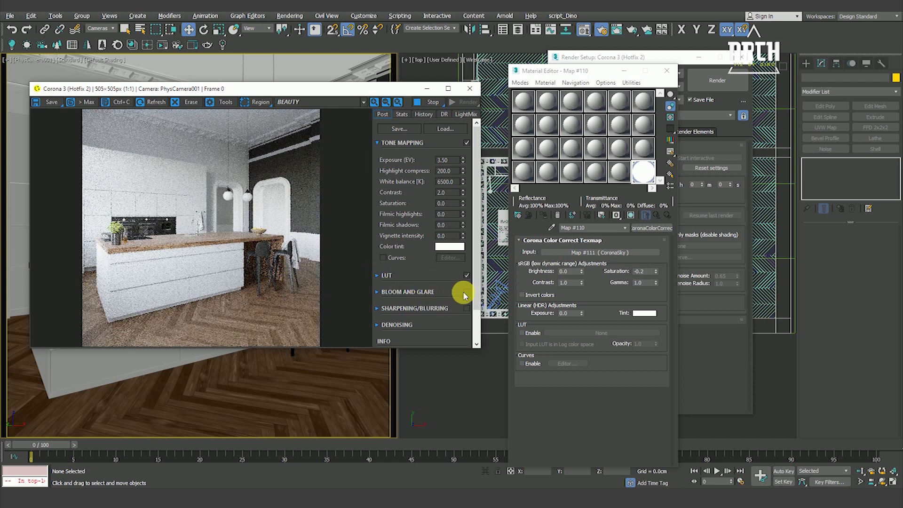
{"action": "left_click_drag", "start_coordinate": [476, 262], "coordinate": [459, 448]}
{"action": "left_click", "coordinate": [460, 236]}
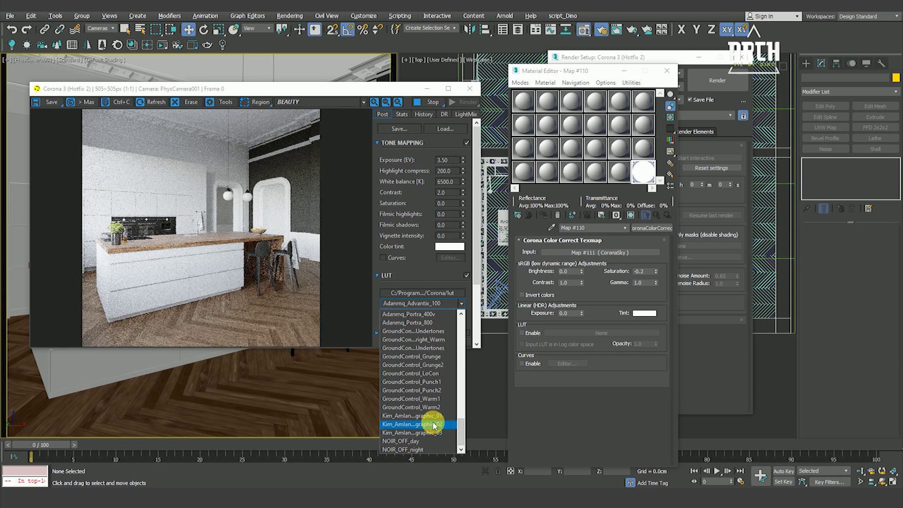
{"action": "left_click", "coordinate": [429, 424]}
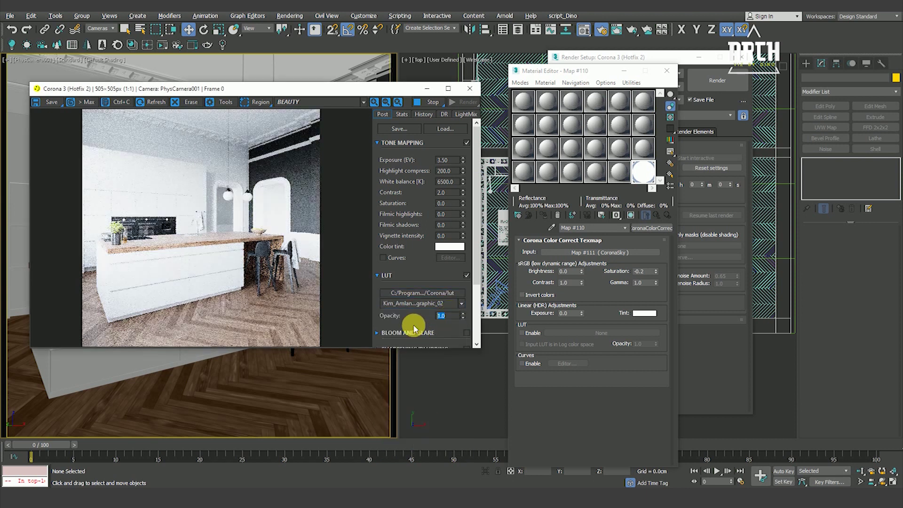
{"action": "type", "text": "0.5"}
{"action": "key", "text": "Return"}
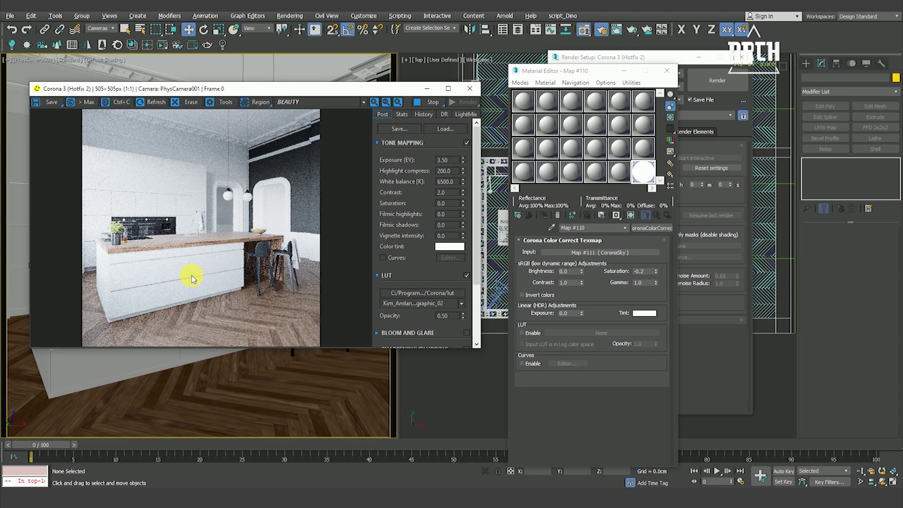
Zoom into the render to check detail, then collapse the LUT rollout
{"action": "scroll", "coordinate": [188, 293], "scroll_direction": "up", "scroll_amount": 1}
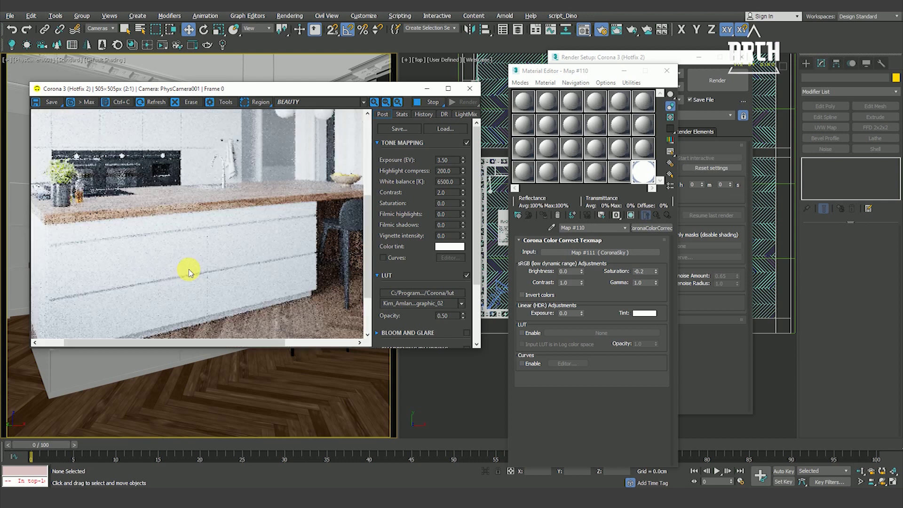
{"action": "scroll", "coordinate": [216, 267], "scroll_direction": "down", "scroll_amount": 1}
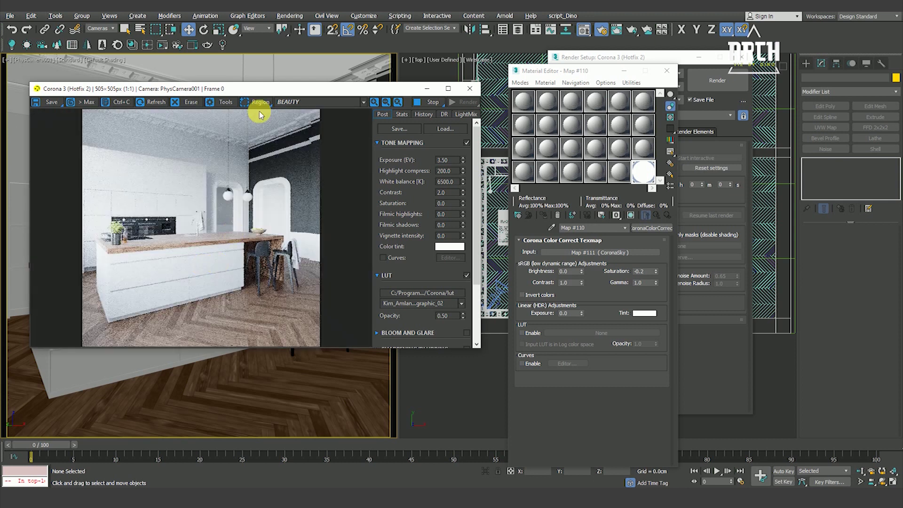
{"action": "left_click_drag", "start_coordinate": [258, 88], "coordinate": [277, 93]}
{"action": "scroll", "coordinate": [127, 175], "scroll_direction": "up", "scroll_amount": 1}
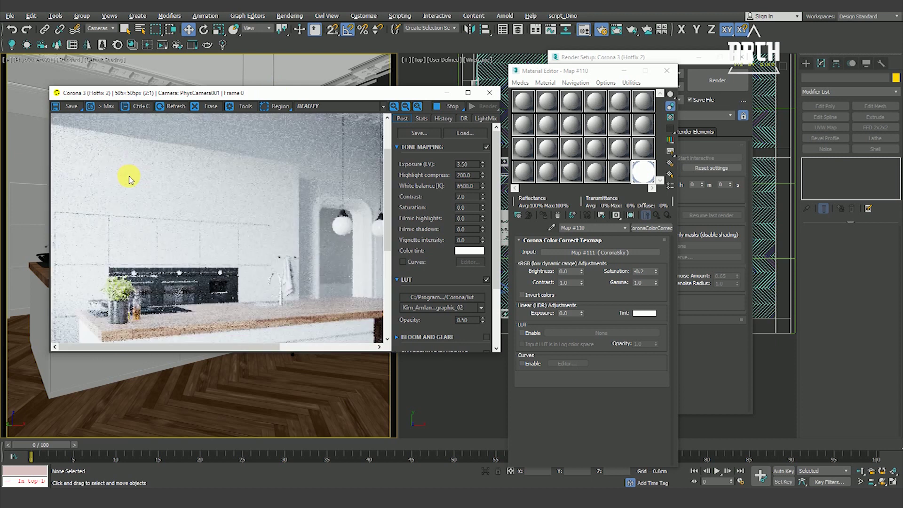
{"action": "left_click_drag", "start_coordinate": [127, 175], "coordinate": [155, 232]}
{"action": "scroll", "coordinate": [197, 223], "scroll_direction": "down", "scroll_amount": 1}
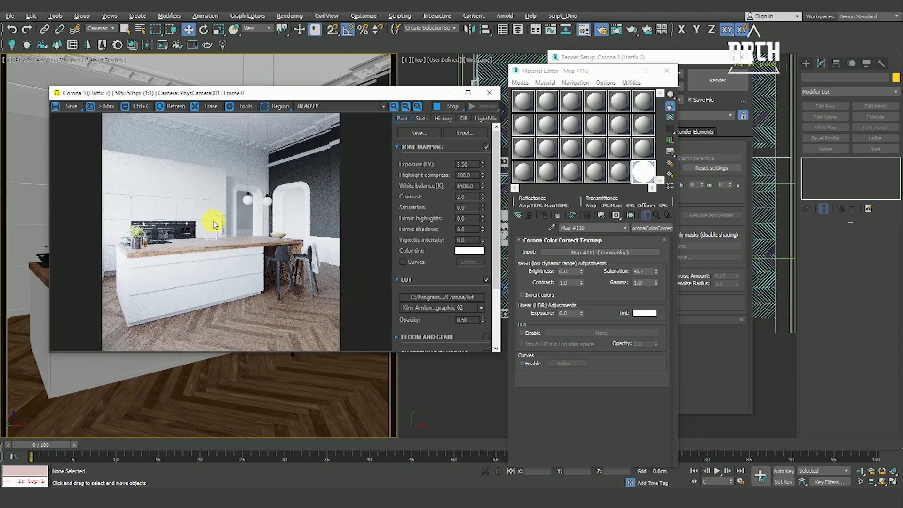
{"action": "left_click", "coordinate": [397, 279]}
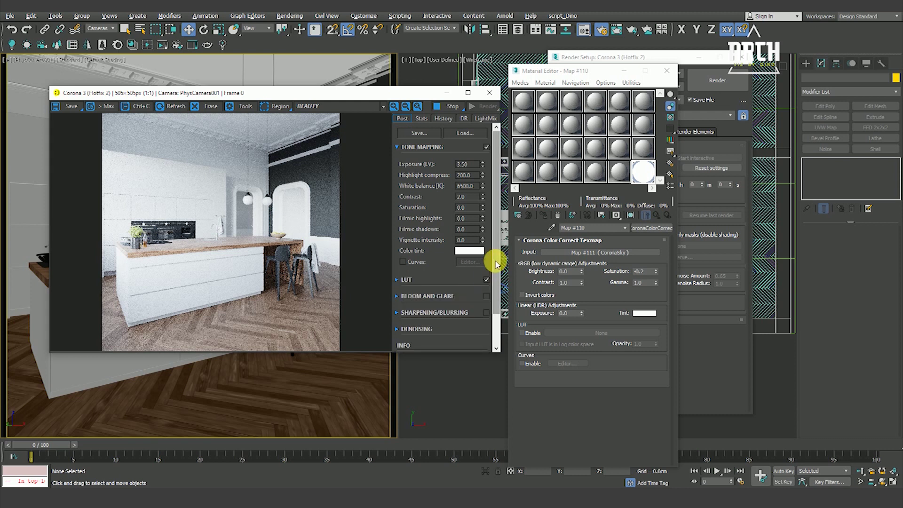
{"action": "left_click_drag", "start_coordinate": [495, 258], "coordinate": [496, 322]}
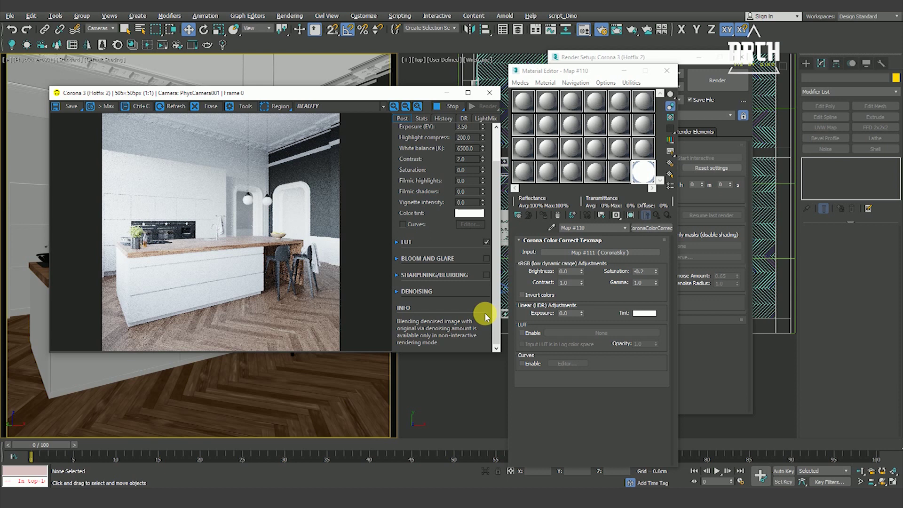
{"action": "scroll", "coordinate": [278, 209], "scroll_direction": "up", "scroll_amount": 2}
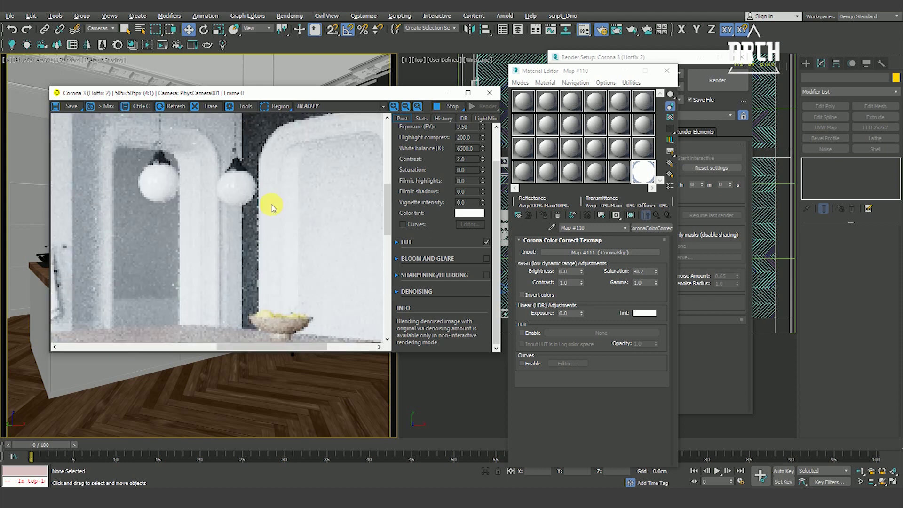
{"action": "scroll", "coordinate": [271, 207], "scroll_direction": "down", "scroll_amount": 1}
{"action": "scroll", "coordinate": [270, 212], "scroll_direction": "down", "scroll_amount": 1}
{"action": "scroll", "coordinate": [142, 240], "scroll_direction": "up", "scroll_amount": 1}
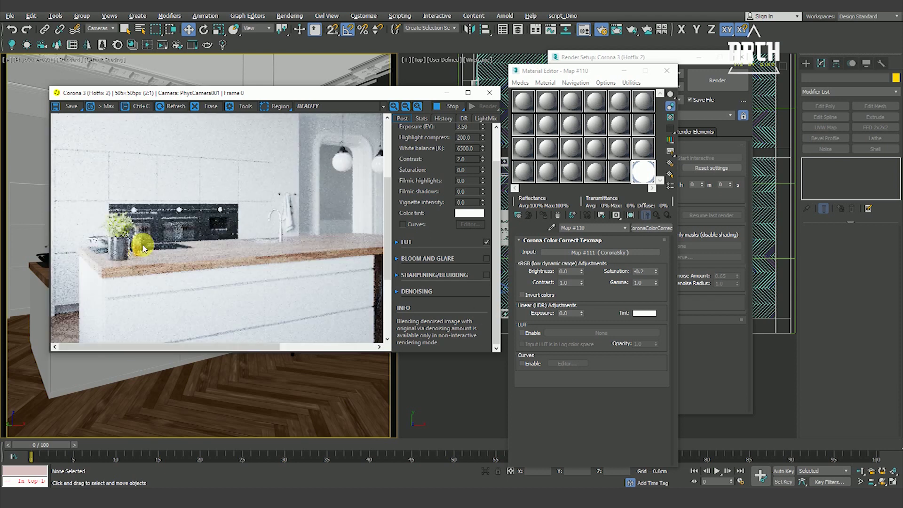
{"action": "scroll", "coordinate": [175, 249], "scroll_direction": "down", "scroll_amount": 1}
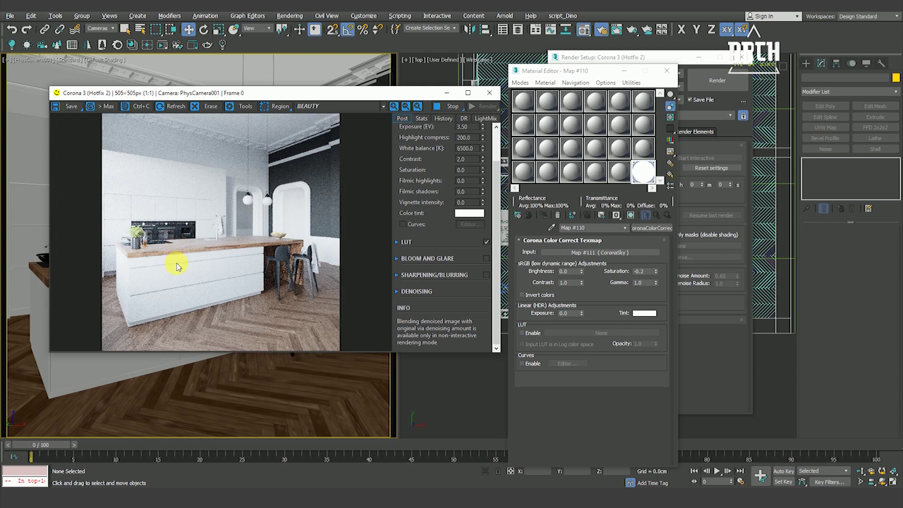
{"action": "scroll", "coordinate": [282, 259], "scroll_direction": "up", "scroll_amount": 1}
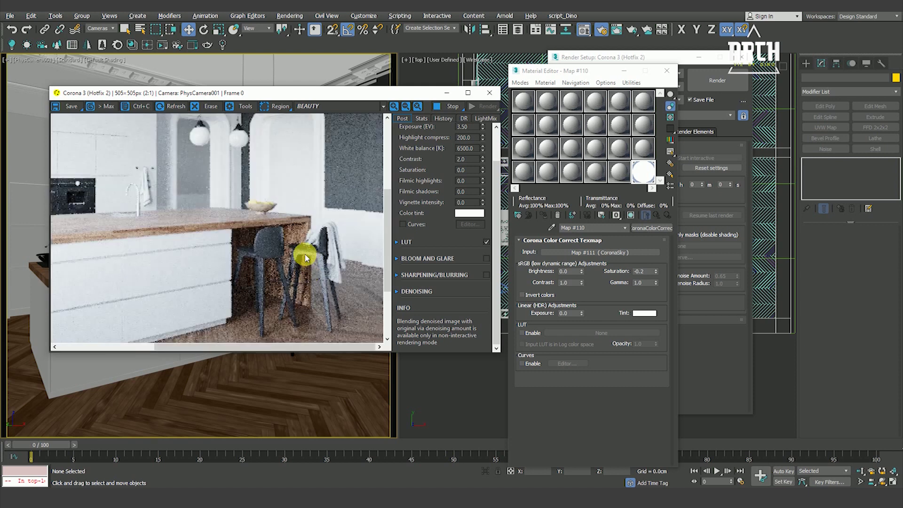
{"action": "scroll", "coordinate": [305, 258], "scroll_direction": "down", "scroll_amount": 1}
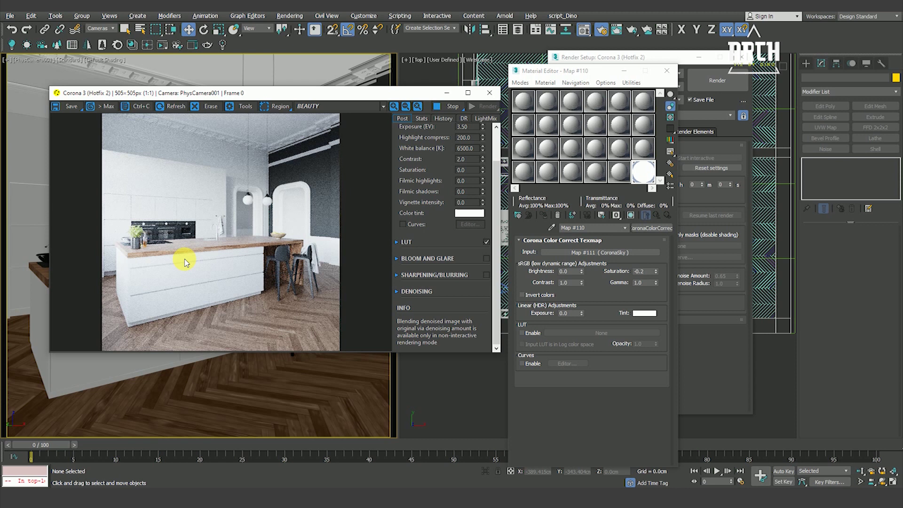
{"action": "scroll", "coordinate": [237, 249], "scroll_direction": "up", "scroll_amount": 1}
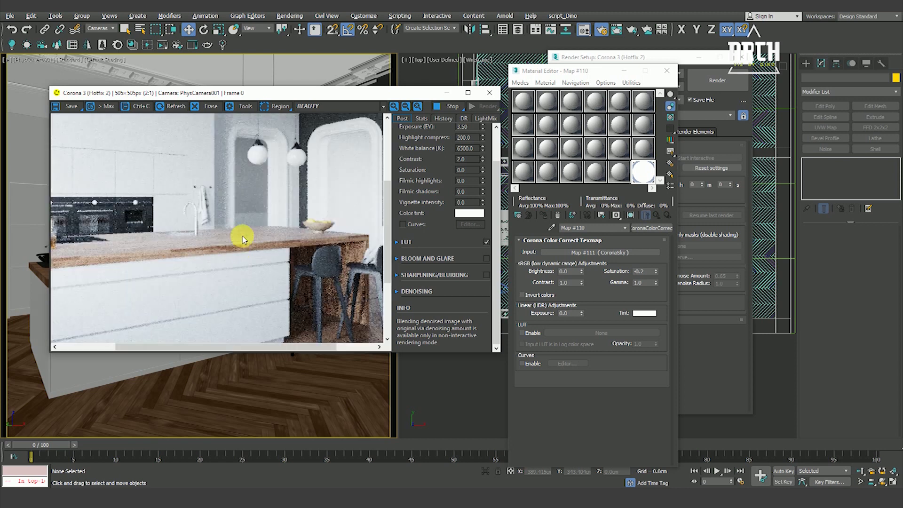
{"action": "scroll", "coordinate": [240, 238], "scroll_direction": "down", "scroll_amount": 1}
{"action": "left_click", "coordinate": [314, 105]}
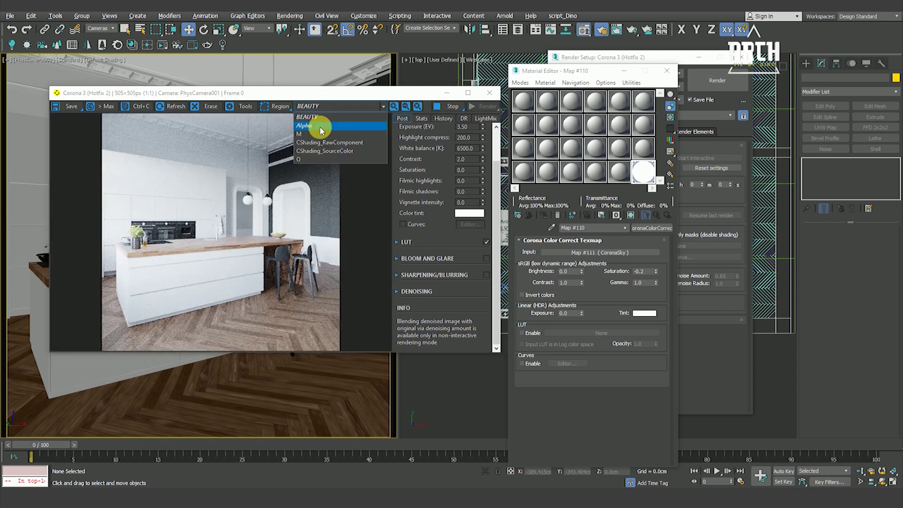
{"action": "left_click", "coordinate": [305, 125]}
{"action": "left_click", "coordinate": [313, 106]}
{"action": "left_click", "coordinate": [310, 119]}
{"action": "scroll", "coordinate": [214, 243], "scroll_direction": "up", "scroll_amount": 1}
{"action": "scroll", "coordinate": [249, 226], "scroll_direction": "down", "scroll_amount": 1}
{"action": "scroll", "coordinate": [207, 296], "scroll_direction": "up", "scroll_amount": 1}
{"action": "scroll", "coordinate": [287, 301], "scroll_direction": "up", "scroll_amount": 1}
{"action": "scroll", "coordinate": [313, 297], "scroll_direction": "down", "scroll_amount": 2}
{"action": "scroll", "coordinate": [301, 282], "scroll_direction": "up", "scroll_amount": 1}
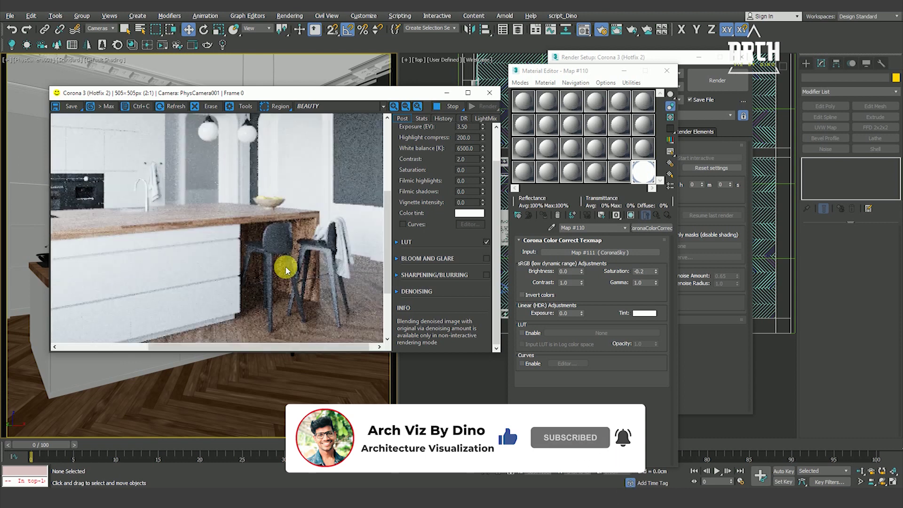
{"action": "scroll", "coordinate": [288, 262], "scroll_direction": "down", "scroll_amount": 1}
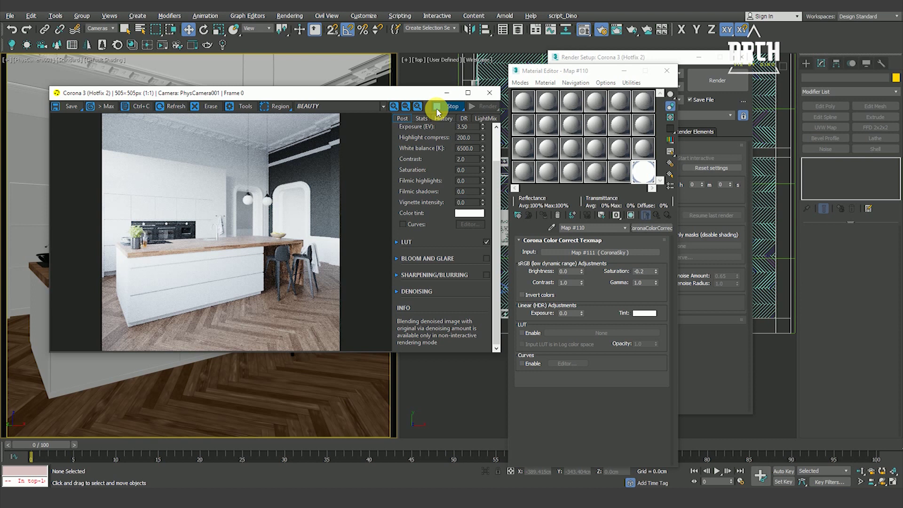
Stop the render and delete all existing render elements in Render Setup
{"action": "left_click", "coordinate": [447, 104]}
{"action": "left_click_drag", "start_coordinate": [409, 93], "coordinate": [364, 95]}
{"action": "left_click", "coordinate": [673, 59]}
{"action": "left_click", "coordinate": [694, 131]}
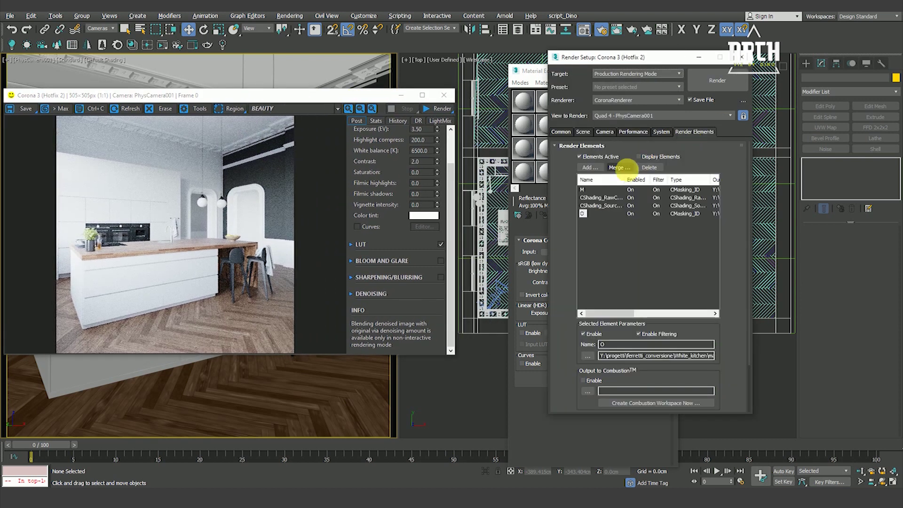
{"action": "left_click", "coordinate": [583, 190]}
{"action": "left_click", "coordinate": [583, 213], "text": "shift"}
{"action": "left_click", "coordinate": [650, 168]}
Add CESSENTIAL Direct, Indirect, Reflect, Refract, CMasking_ID, CMasking_WireColor and CTexmap render elements
{"action": "left_click", "coordinate": [590, 168]}
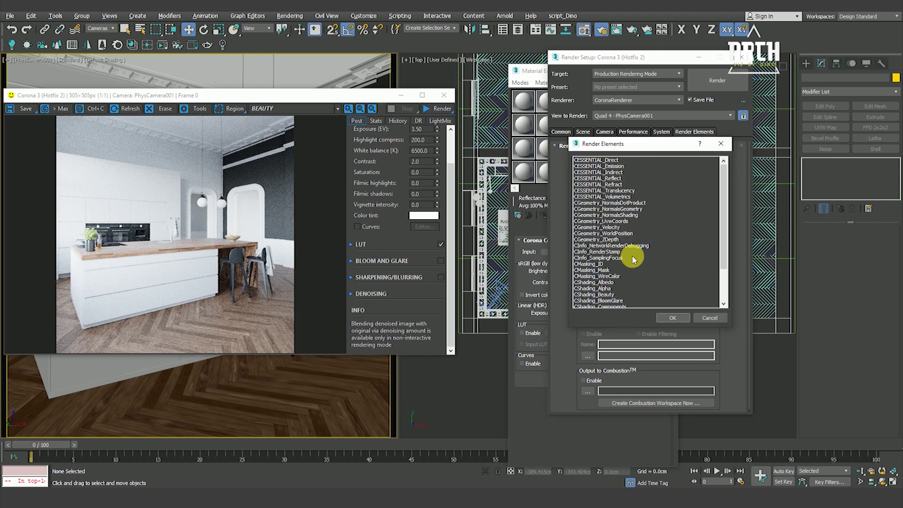
{"action": "left_click", "coordinate": [606, 160]}
{"action": "left_click", "coordinate": [611, 173], "text": "ctrl"}
{"action": "left_click", "coordinate": [614, 178], "text": "ctrl"}
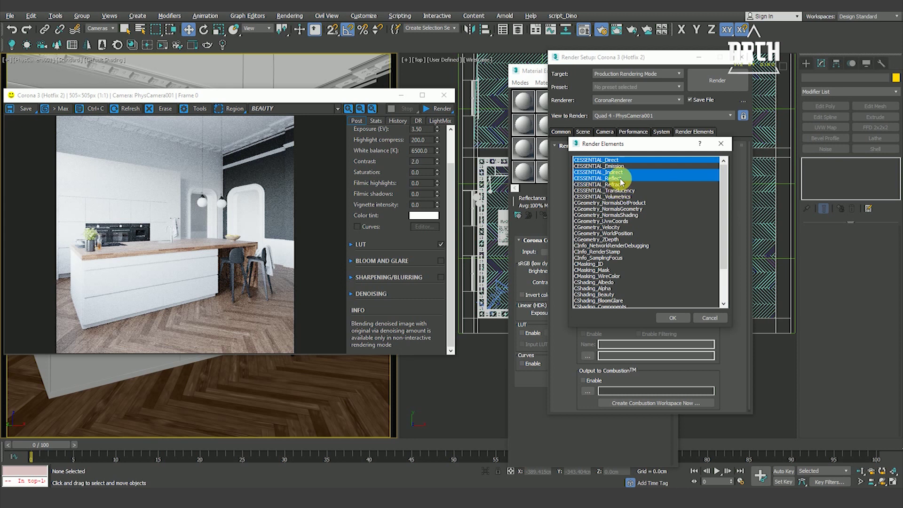
{"action": "left_click", "coordinate": [614, 184], "text": "ctrl"}
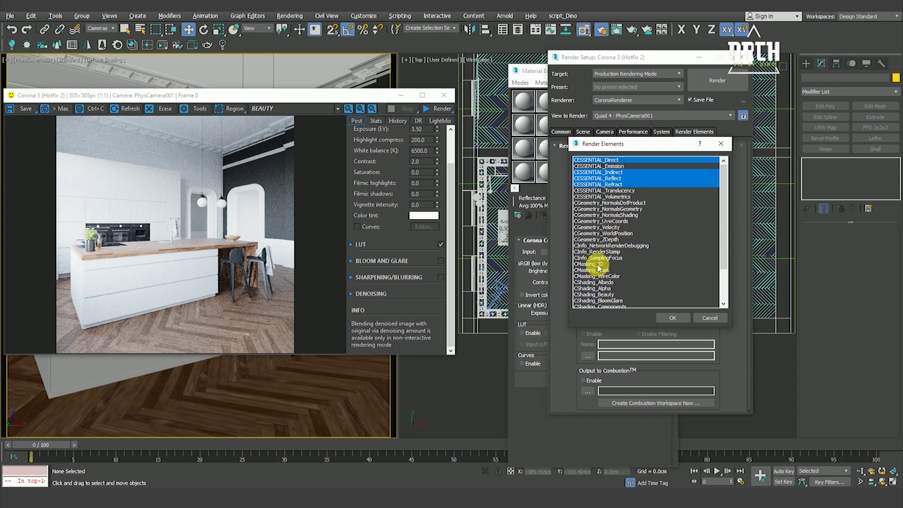
{"action": "left_click", "coordinate": [597, 265], "text": "ctrl"}
{"action": "left_click", "coordinate": [615, 277], "text": "ctrl"}
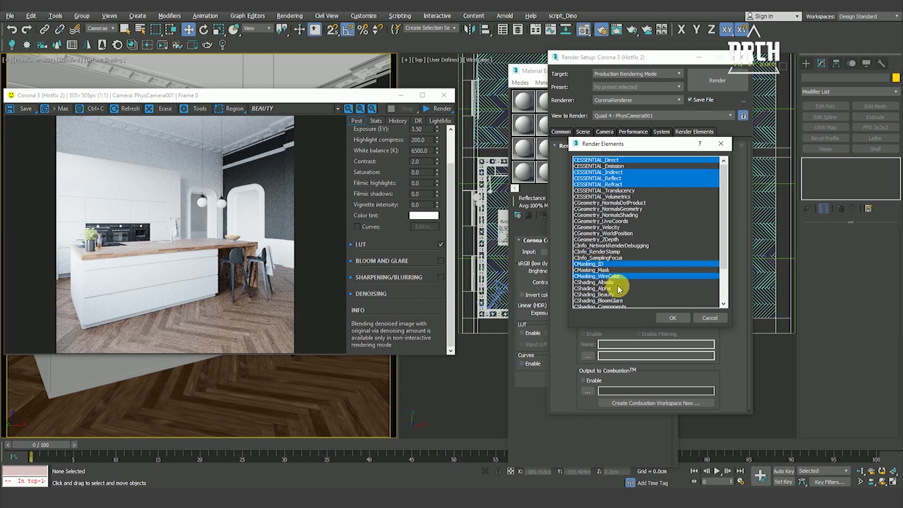
{"action": "scroll", "coordinate": [613, 292], "scroll_direction": "down", "scroll_amount": 1}
{"action": "scroll", "coordinate": [614, 292], "scroll_direction": "down", "scroll_amount": 1}
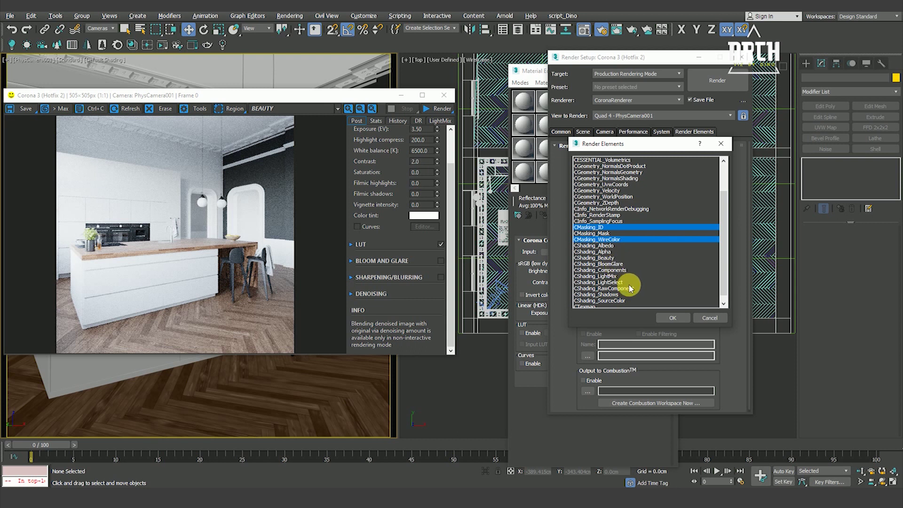
{"action": "scroll", "coordinate": [616, 283], "scroll_direction": "down", "scroll_amount": 1}
{"action": "left_click", "coordinate": [591, 301], "text": "ctrl"}
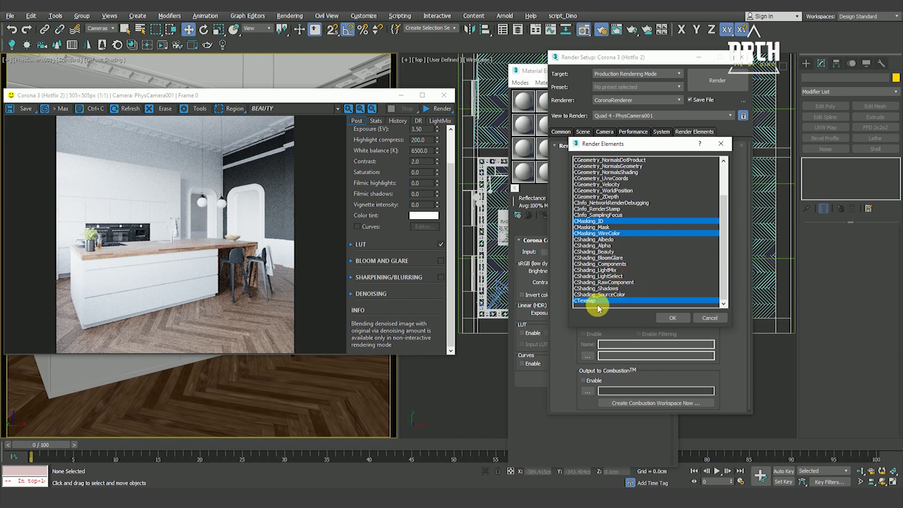
{"action": "left_click", "coordinate": [672, 318]}
Review the CMasking_ID settings and select the CTexmap element
{"action": "left_click", "coordinate": [606, 222]}
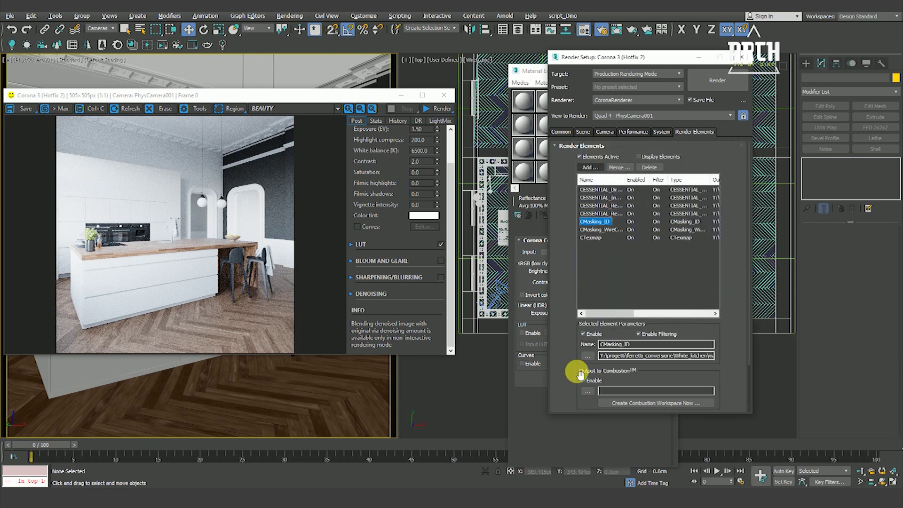
{"action": "scroll", "coordinate": [571, 330], "scroll_direction": "down", "scroll_amount": 2}
{"action": "scroll", "coordinate": [574, 310], "scroll_direction": "up", "scroll_amount": 2}
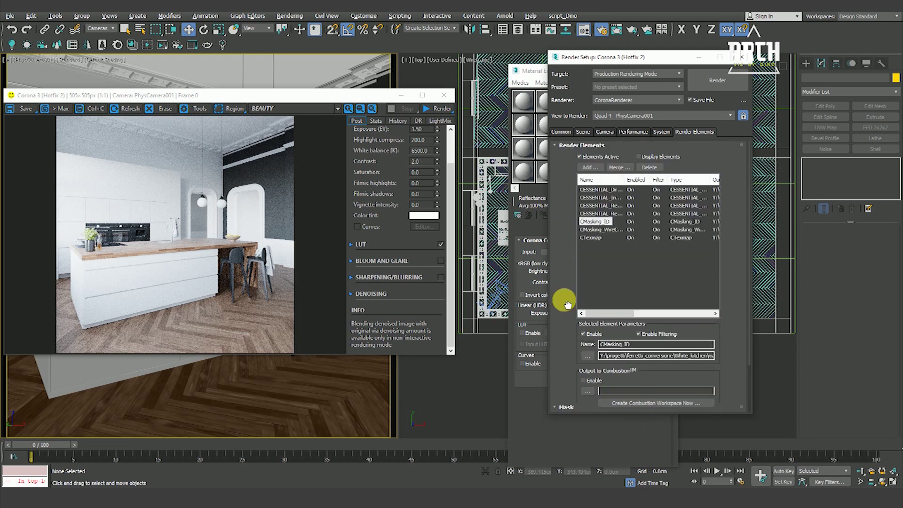
{"action": "left_click", "coordinate": [589, 238]}
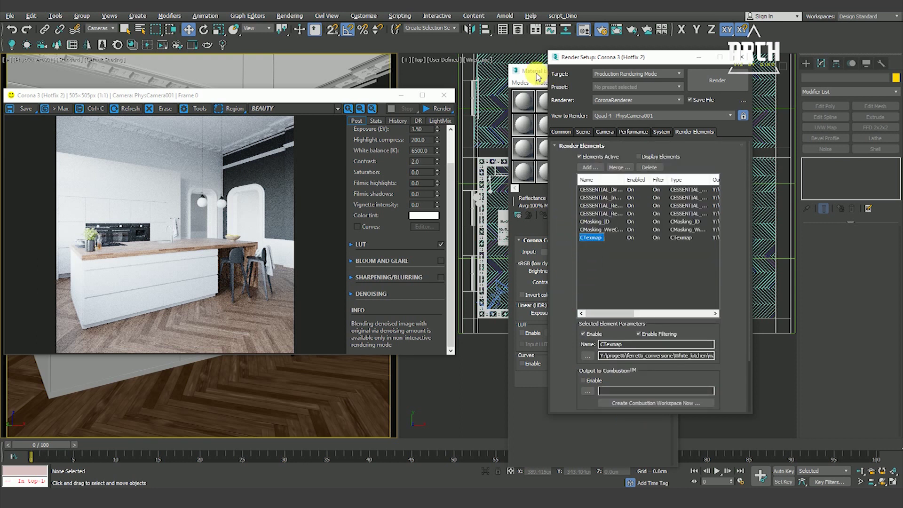
Create a CoronaMtl with a CoronaAO map in its diffuse slot and set its max distance
{"action": "left_click_drag", "start_coordinate": [541, 71], "coordinate": [406, 81]}
{"action": "left_click", "coordinate": [475, 181]}
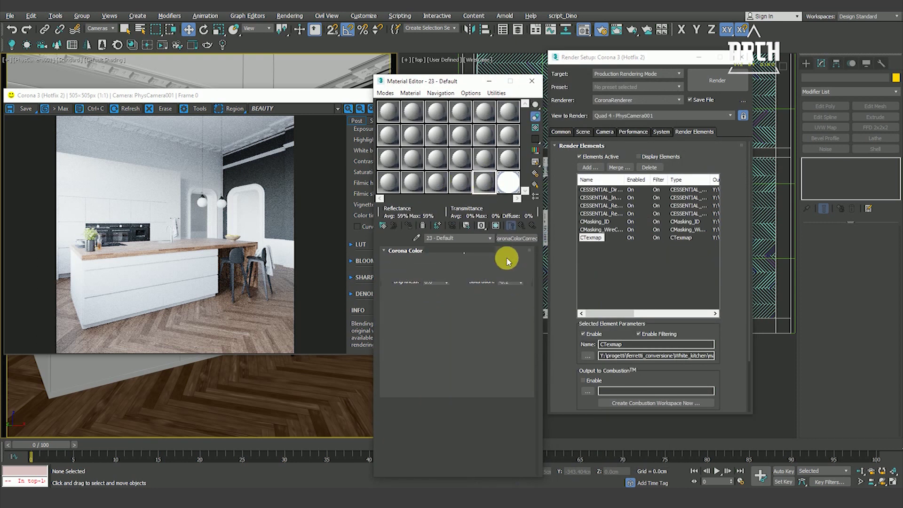
{"action": "left_click", "coordinate": [517, 239]}
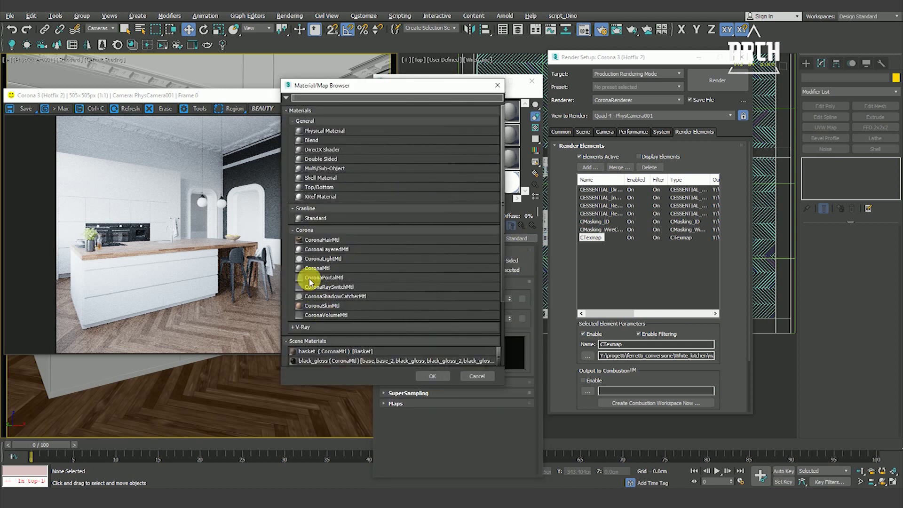
{"action": "double_click", "coordinate": [322, 267]}
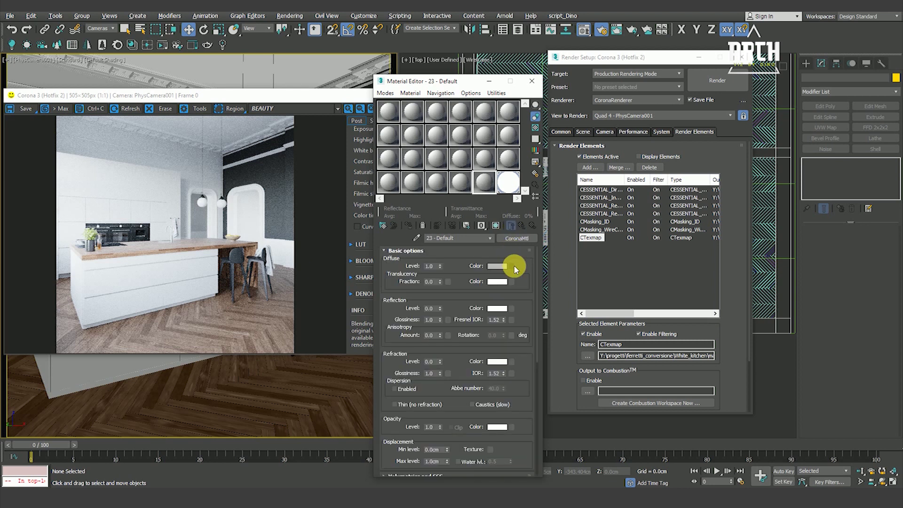
{"action": "left_click", "coordinate": [512, 266]}
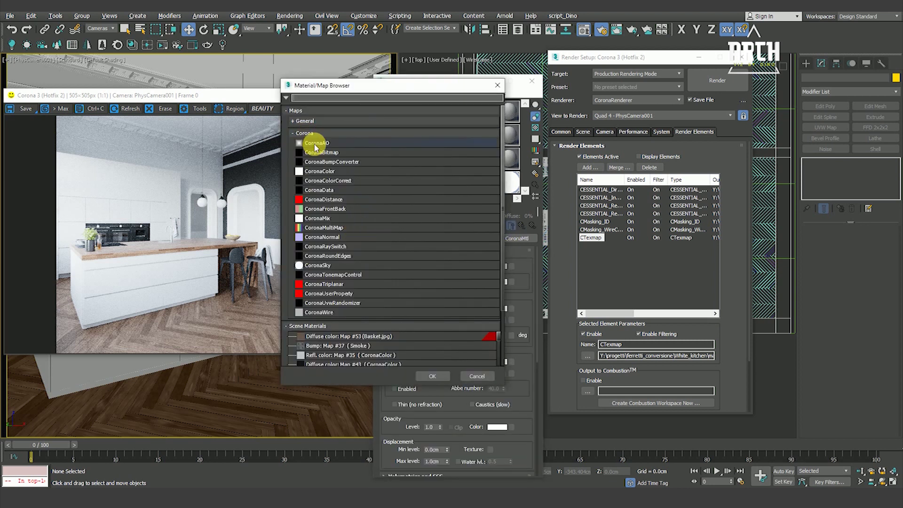
{"action": "left_click", "coordinate": [431, 374]}
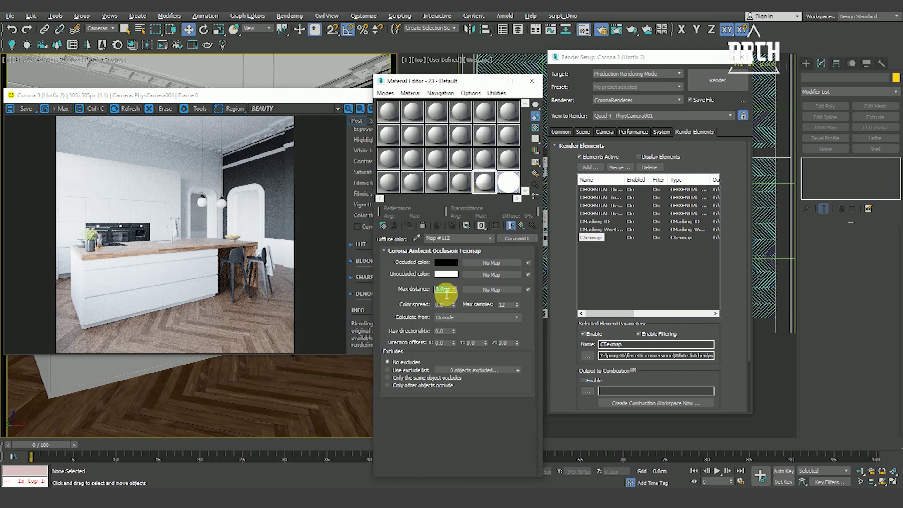
{"action": "key", "text": "Return"}
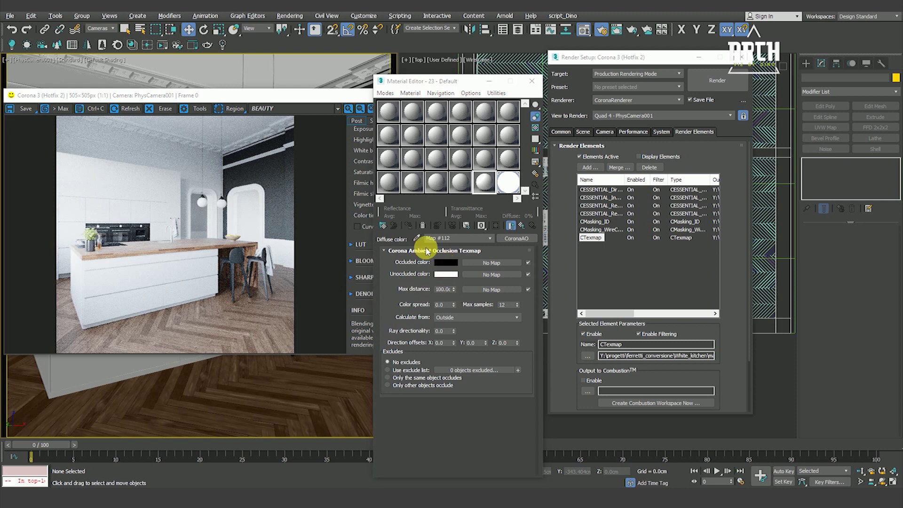
Set the CoronaAO occluded colour to grey
{"action": "left_click", "coordinate": [446, 263]}
{"action": "left_click", "coordinate": [273, 83]}
{"action": "left_click", "coordinate": [348, 144]}
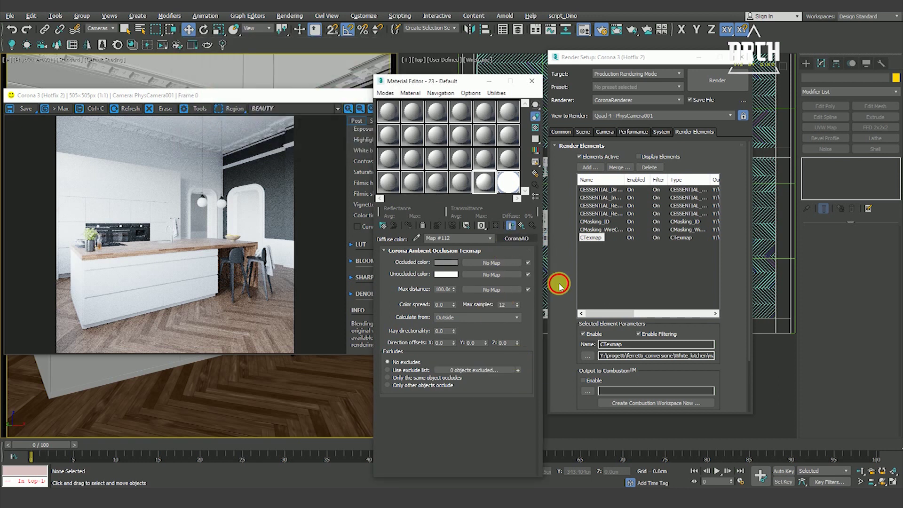
Drop the CoronaAO map into the CTexmap element's Texmap slot as an instance
{"action": "scroll", "coordinate": [664, 310], "scroll_direction": "down", "scroll_amount": 2}
{"action": "scroll", "coordinate": [664, 309], "scroll_direction": "down", "scroll_amount": 1}
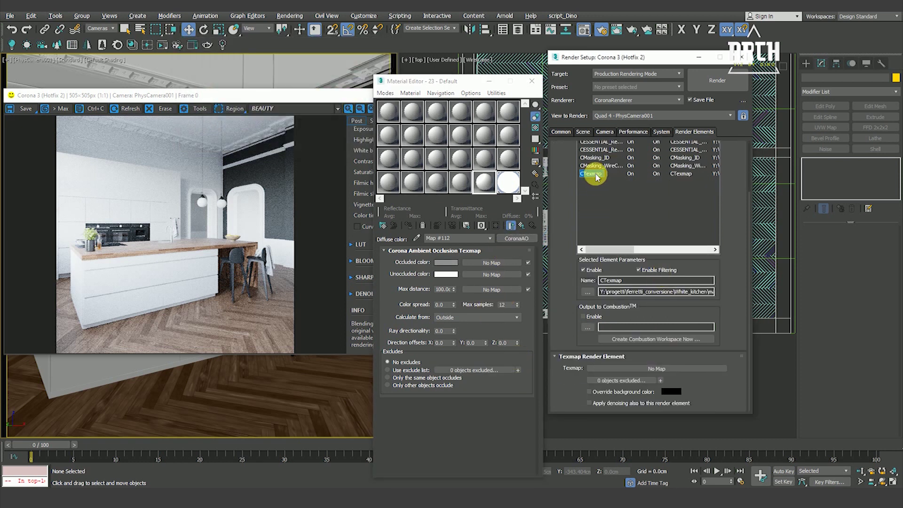
{"action": "left_click_drag", "start_coordinate": [515, 239], "coordinate": [646, 372]}
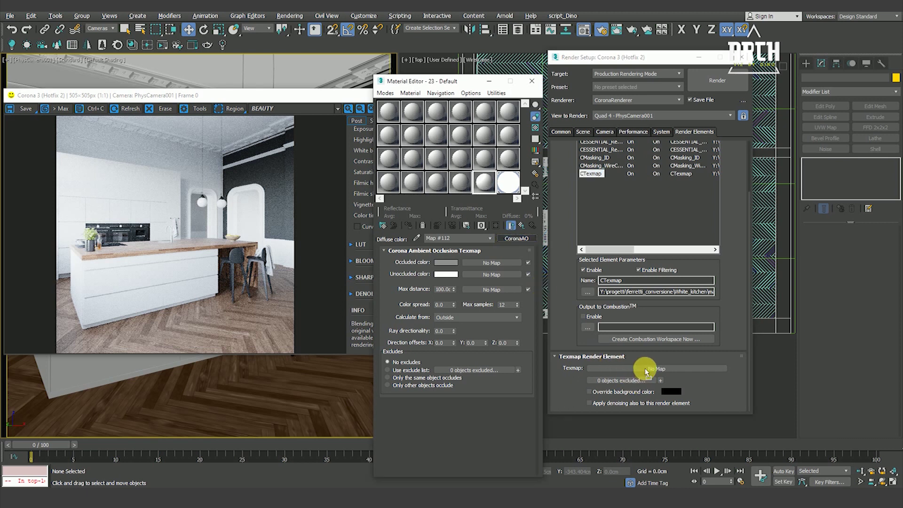
{"action": "left_click", "coordinate": [632, 266]}
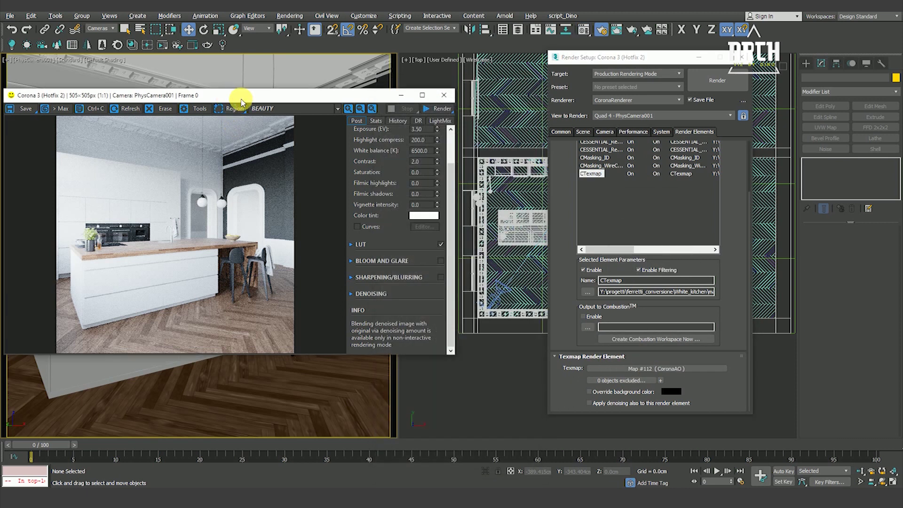
{"action": "left_click_drag", "start_coordinate": [230, 96], "coordinate": [374, 92]}
{"action": "scroll", "coordinate": [333, 182], "scroll_direction": "up", "scroll_amount": 1}
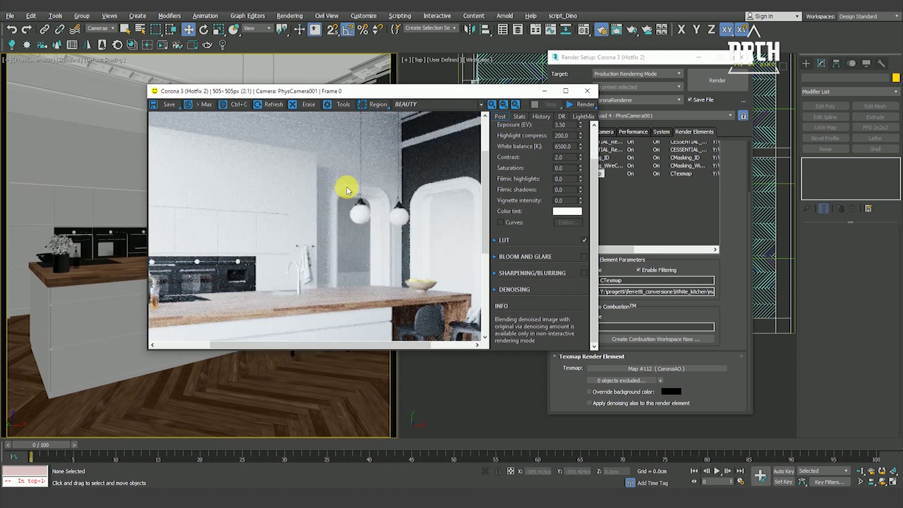
Zoom and pan the kitchen render to inspect the arches
{"action": "scroll", "coordinate": [376, 207], "scroll_direction": "down", "scroll_amount": 1}
{"action": "scroll", "coordinate": [405, 224], "scroll_direction": "up", "scroll_amount": 1}
{"action": "left_click_drag", "start_coordinate": [405, 224], "coordinate": [368, 299]}
{"action": "scroll", "coordinate": [378, 240], "scroll_direction": "down", "scroll_amount": 1}
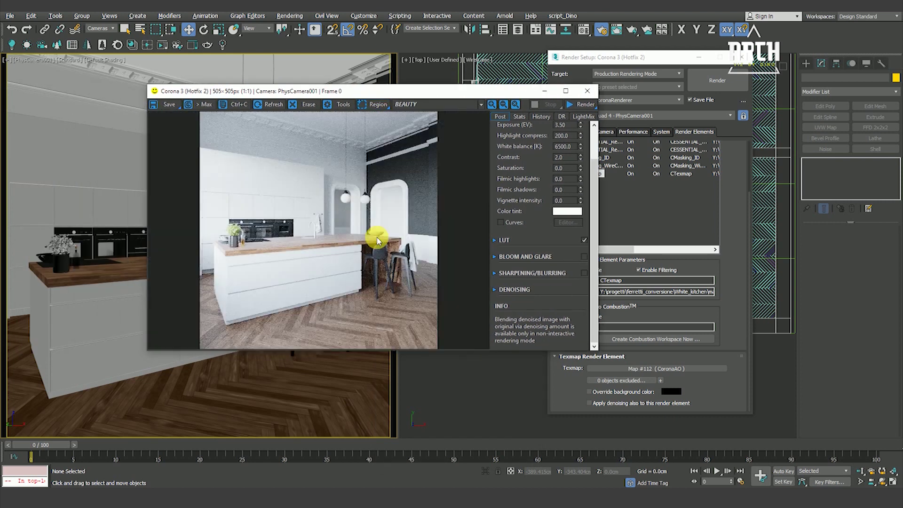
{"action": "scroll", "coordinate": [395, 257], "scroll_direction": "up", "scroll_amount": 1}
{"action": "scroll", "coordinate": [428, 242], "scroll_direction": "down", "scroll_amount": 1}
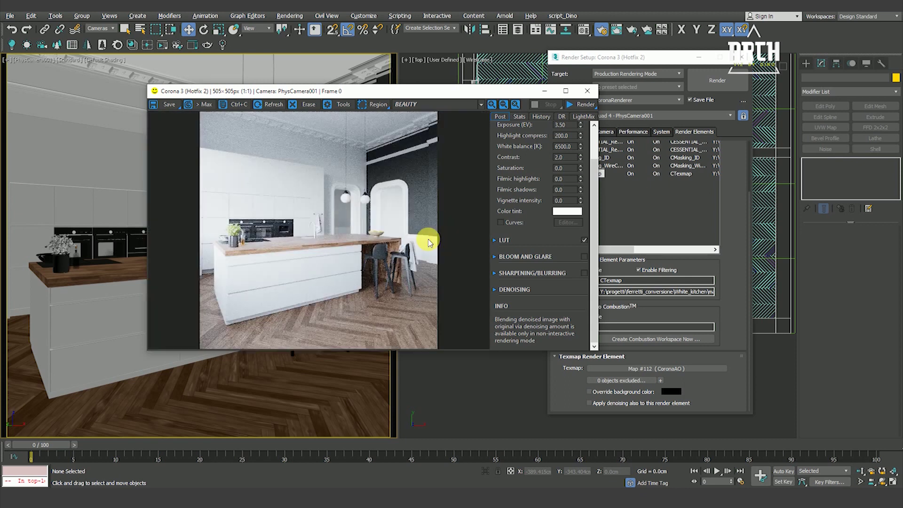
{"action": "scroll", "coordinate": [299, 282], "scroll_direction": "up", "scroll_amount": 1}
{"action": "scroll", "coordinate": [270, 264], "scroll_direction": "down", "scroll_amount": 1}
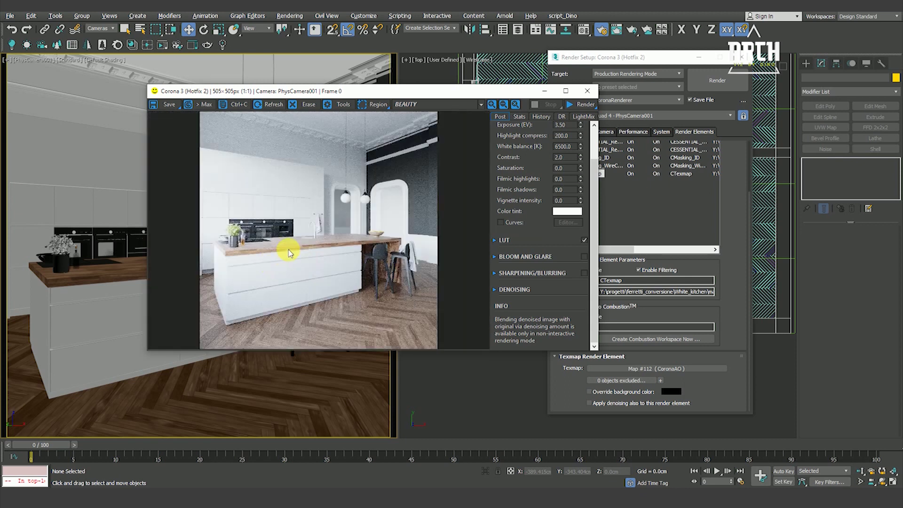
Lower the Tone Mapping exposure from 3.50 to 2.50 EV
{"action": "left_click_drag", "start_coordinate": [594, 236], "coordinate": [594, 144]}
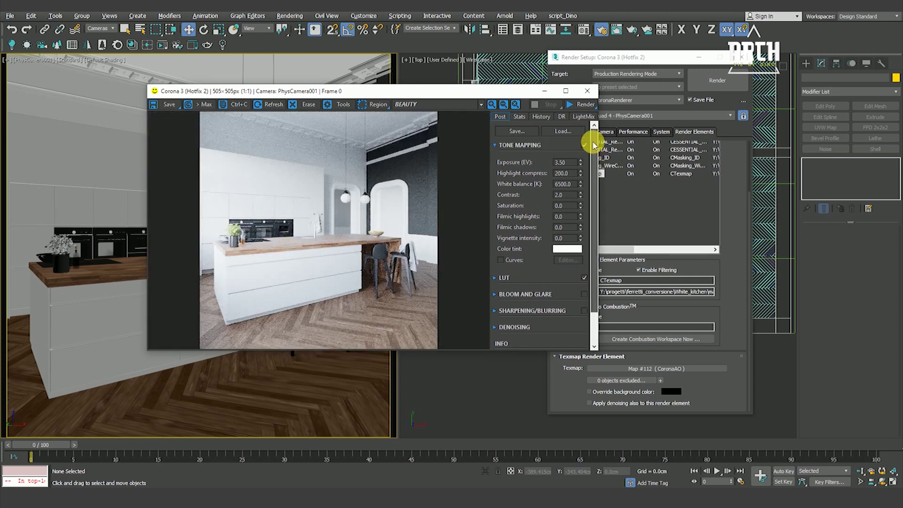
{"action": "type", "text": "2"}
{"action": "key", "text": "Return"}
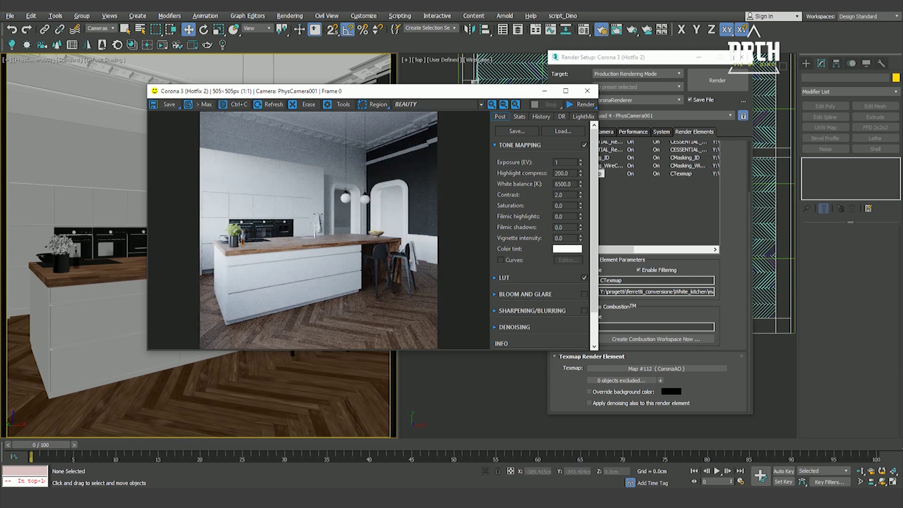
{"action": "type", "text": "2.5"}
{"action": "key", "text": "Return"}
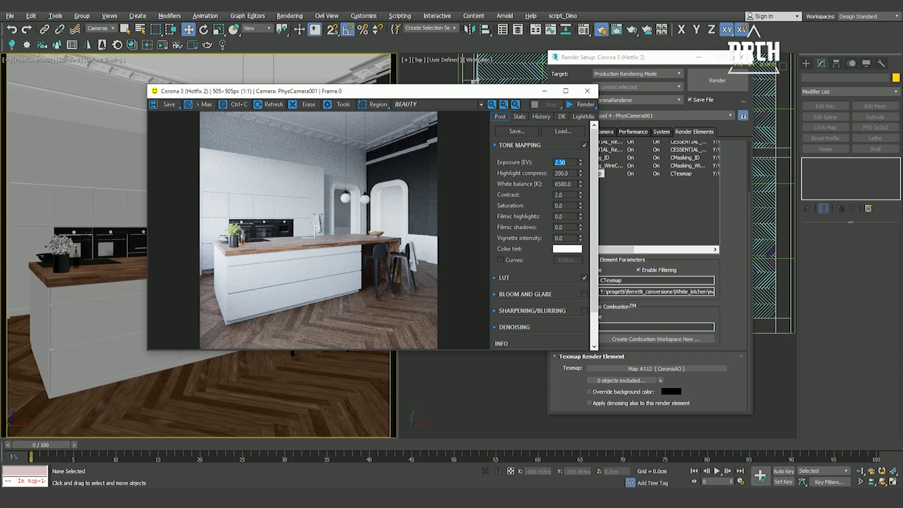
Check the darker render, then switch on Curves in tone mapping
{"action": "scroll", "coordinate": [270, 208], "scroll_direction": "up", "scroll_amount": 3}
{"action": "scroll", "coordinate": [282, 230], "scroll_direction": "down", "scroll_amount": 3}
{"action": "scroll", "coordinate": [393, 258], "scroll_direction": "up", "scroll_amount": 1}
{"action": "scroll", "coordinate": [390, 240], "scroll_direction": "down", "scroll_amount": 1}
{"action": "scroll", "coordinate": [365, 196], "scroll_direction": "up", "scroll_amount": 1}
{"action": "scroll", "coordinate": [364, 196], "scroll_direction": "down", "scroll_amount": 1}
{"action": "scroll", "coordinate": [332, 240], "scroll_direction": "down", "scroll_amount": 1}
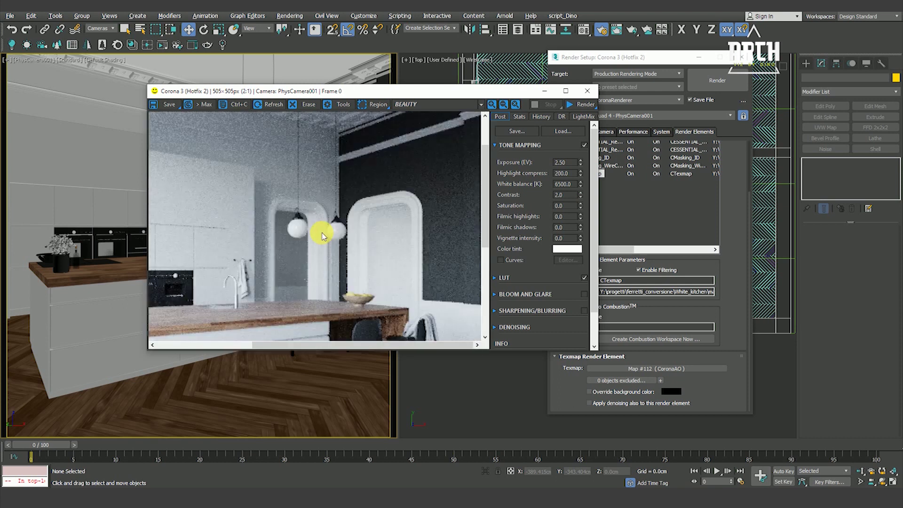
{"action": "scroll", "coordinate": [323, 236], "scroll_direction": "down", "scroll_amount": 1}
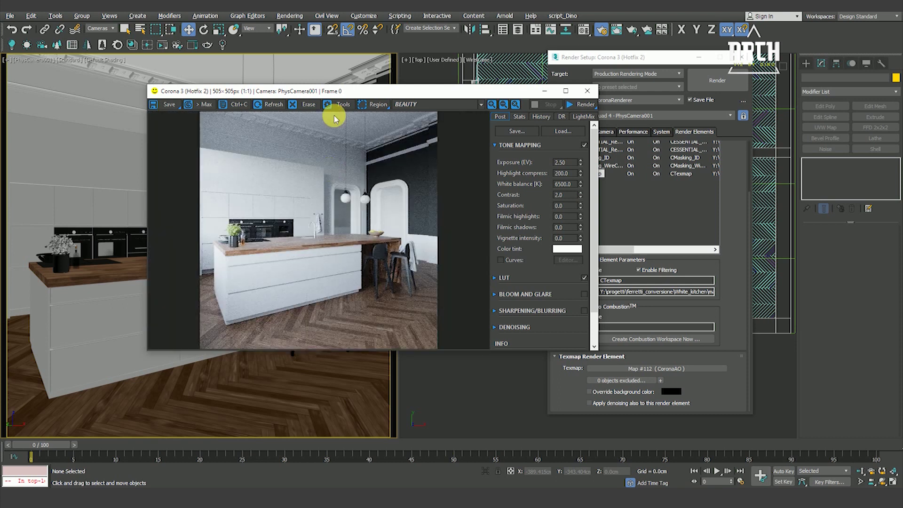
{"action": "left_click_drag", "start_coordinate": [343, 93], "coordinate": [301, 89]}
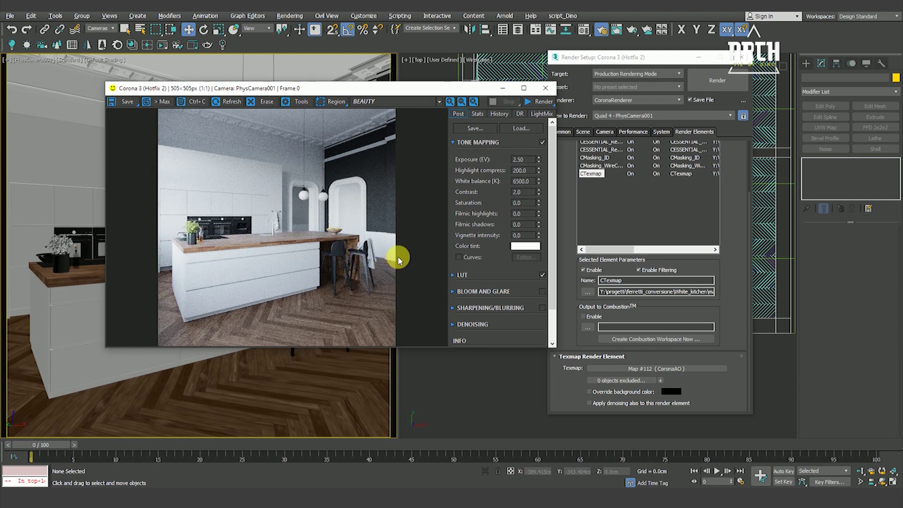
{"action": "left_click", "coordinate": [460, 258]}
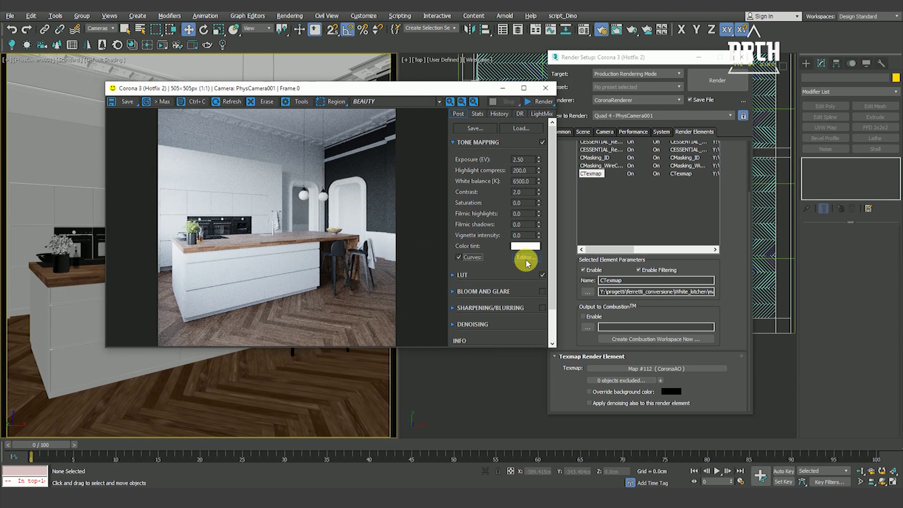
{"action": "left_click", "coordinate": [518, 259]}
{"action": "mouse_move", "coordinate": [626, 258]}
{"action": "left_mouse_down"}
{"action": "mouse_move", "coordinate": [622, 252]}
{"action": "mouse_move", "coordinate": [637, 270]}
{"action": "left_mouse_up"}
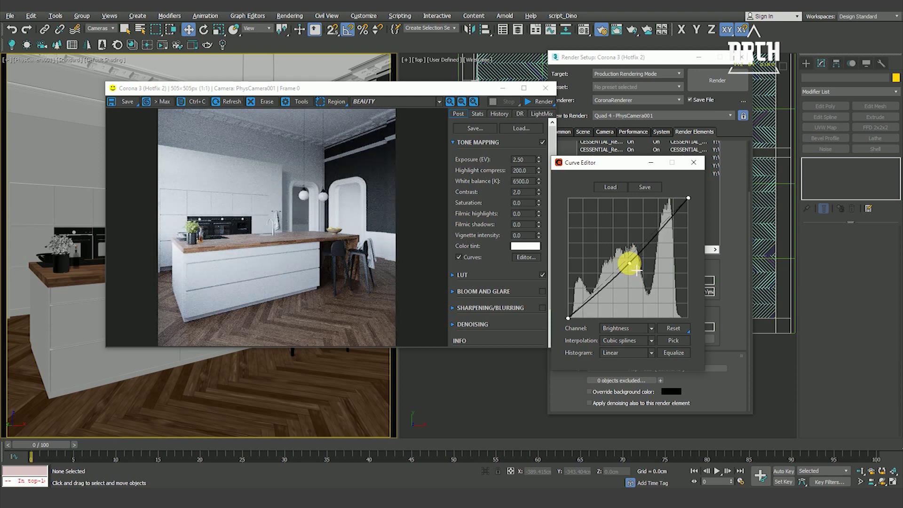
{"action": "left_click", "coordinate": [458, 257]}
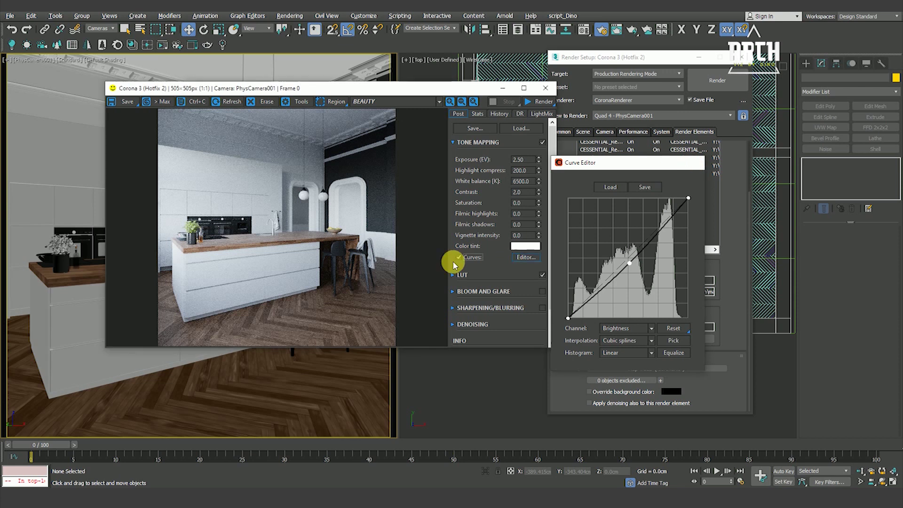
{"action": "left_click_drag", "start_coordinate": [367, 89], "coordinate": [296, 81]}
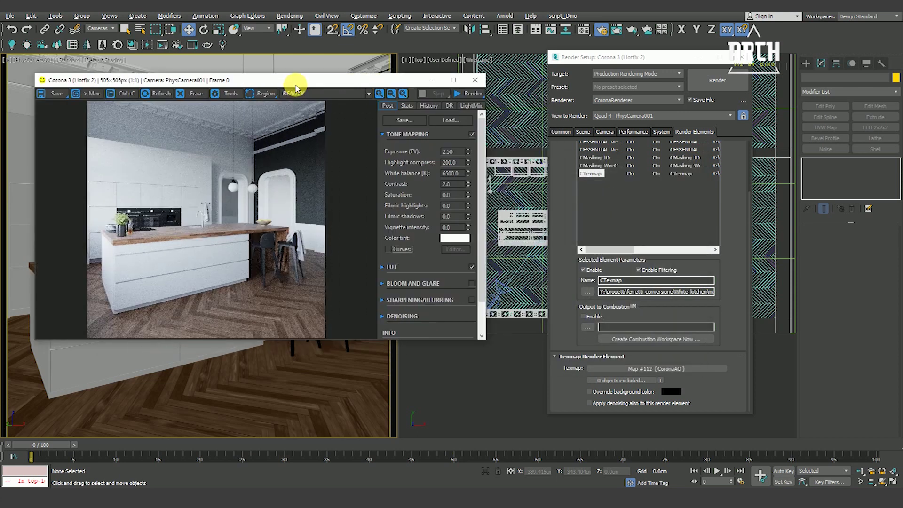
{"action": "left_click", "coordinate": [557, 134]}
Set Denoise Mode to High quality with a Denoise Amount of 0.8
{"action": "left_click", "coordinate": [587, 134]}
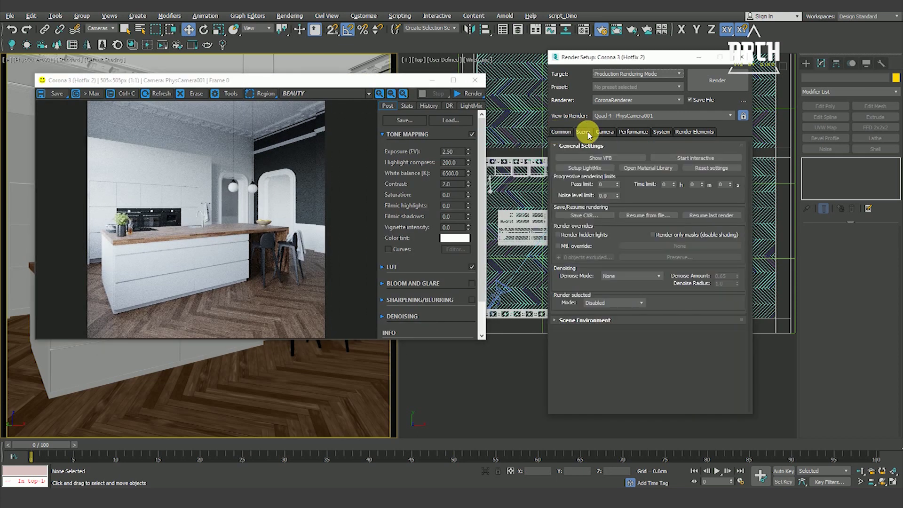
{"action": "left_click", "coordinate": [629, 277]}
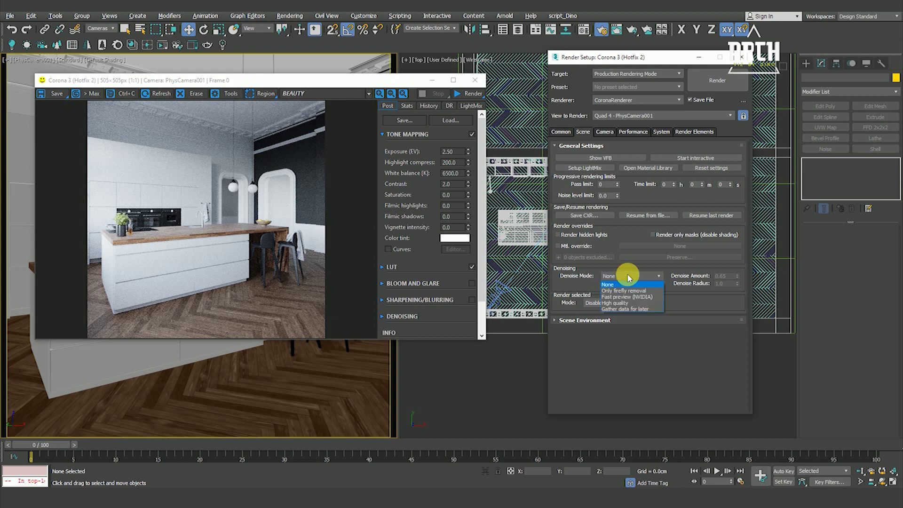
{"action": "left_click", "coordinate": [622, 304]}
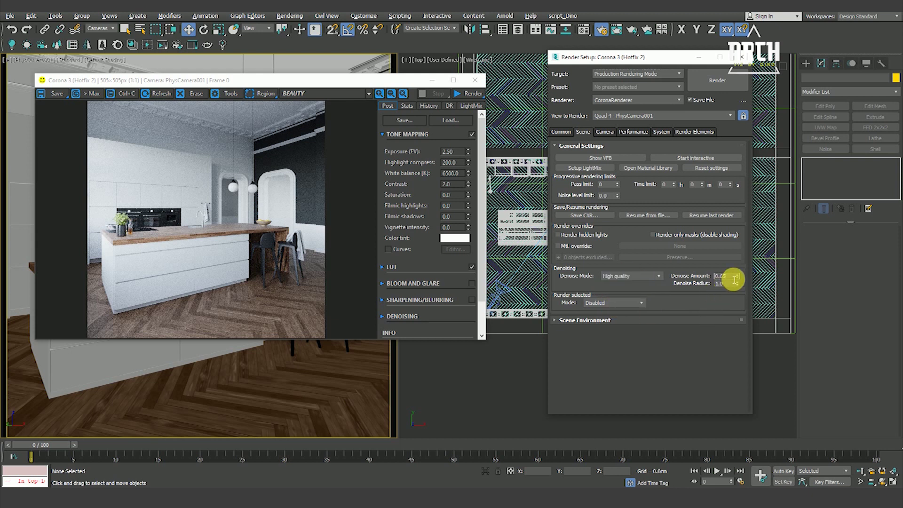
{"action": "type", "text": "0.8"}
{"action": "key", "text": "Return"}
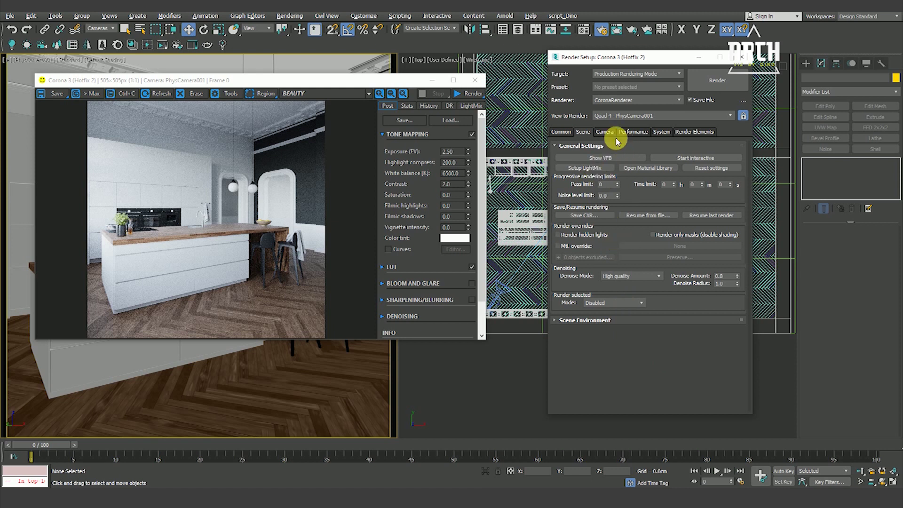
Review the frame buffer settings, expand scene environment, and collapse the general settings
{"action": "left_click", "coordinate": [662, 131]}
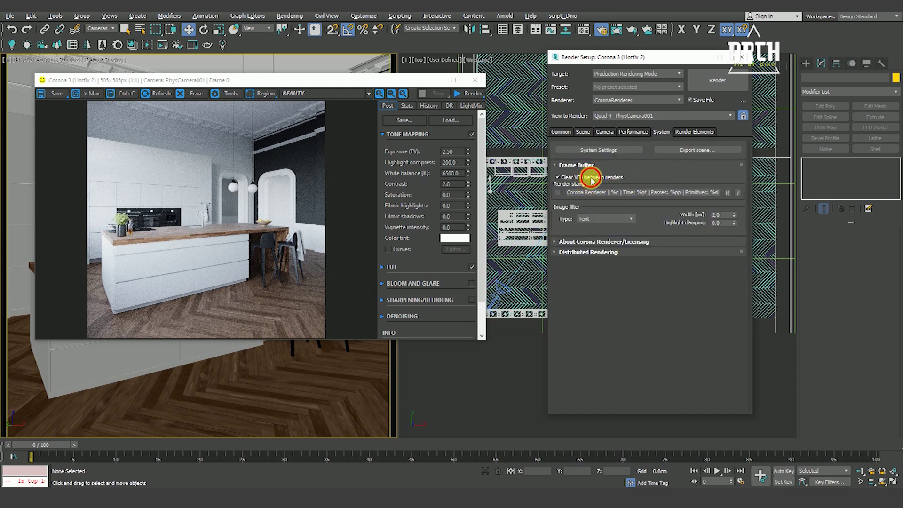
{"action": "left_click", "coordinate": [584, 132]}
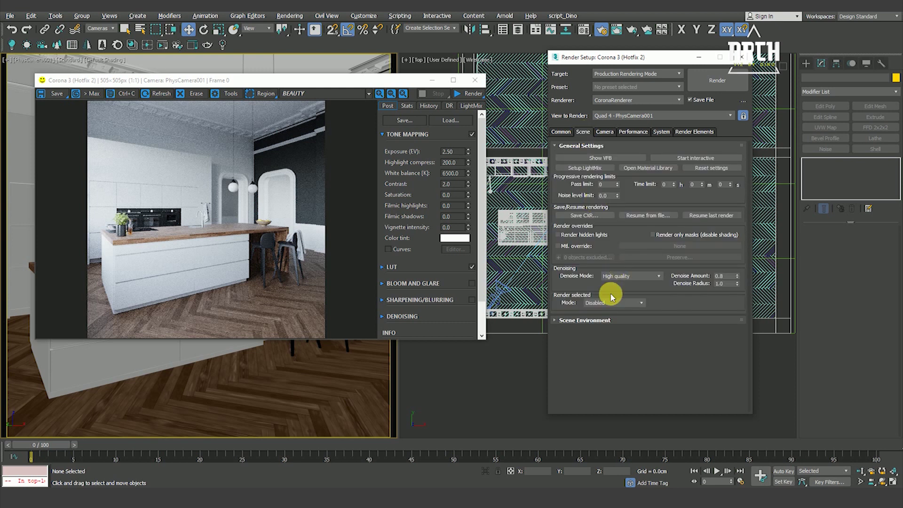
{"action": "left_click", "coordinate": [597, 319]}
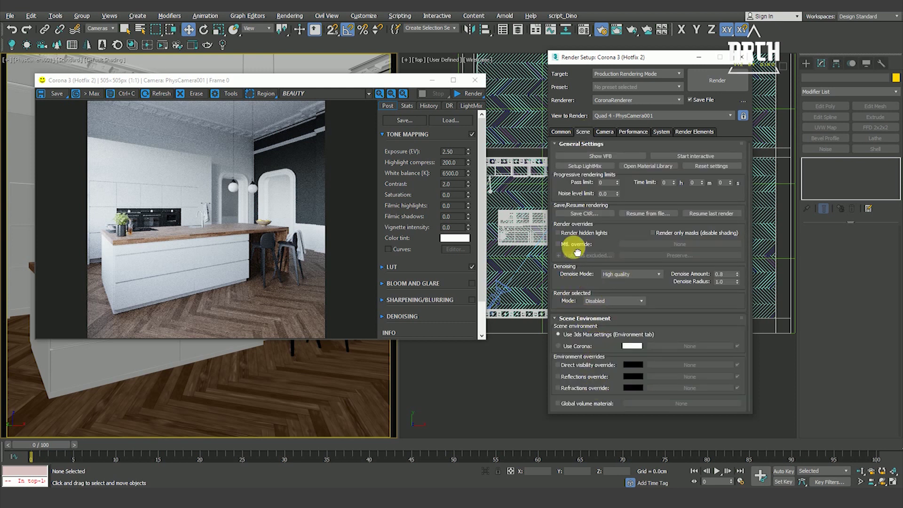
{"action": "left_click", "coordinate": [571, 145]}
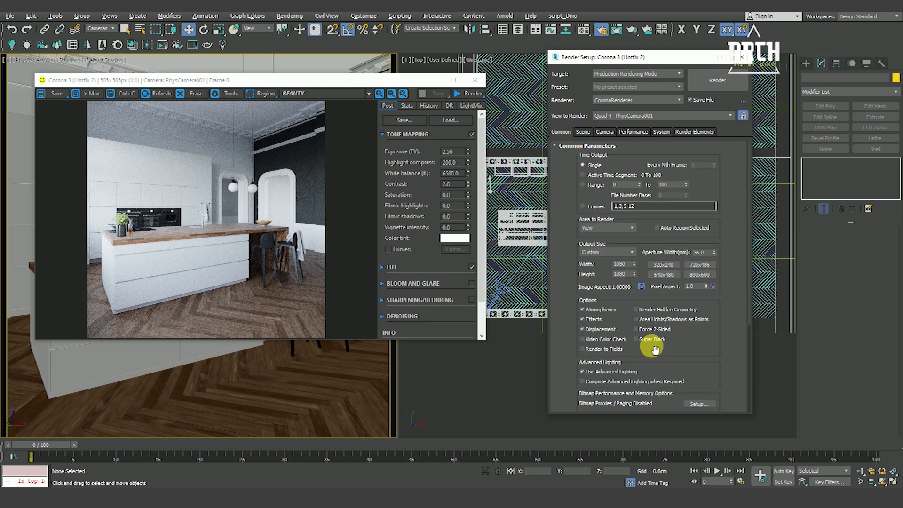
Uncheck Save File under Render Output so the render isn't saved automatically
{"action": "left_click_drag", "start_coordinate": [696, 332], "coordinate": [704, 176]}
{"action": "left_click", "coordinate": [582, 293]}
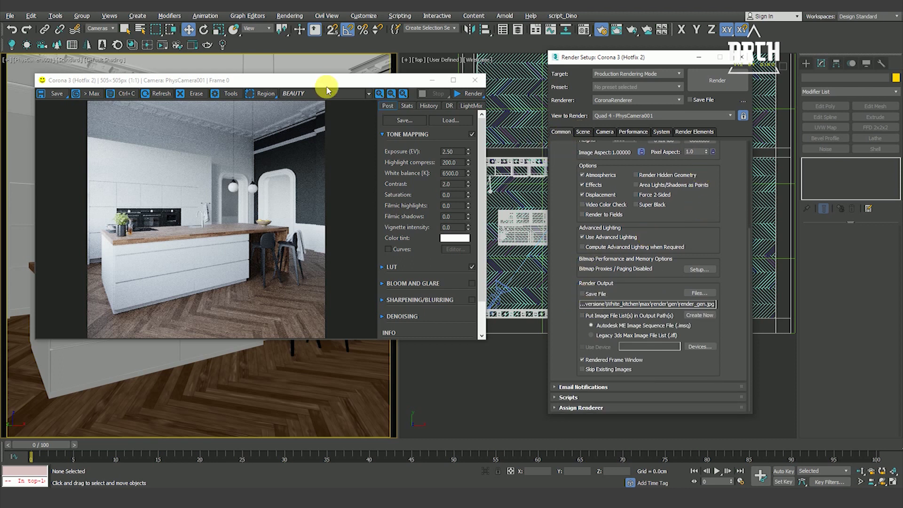
{"action": "left_click_drag", "start_coordinate": [331, 81], "coordinate": [403, 73]}
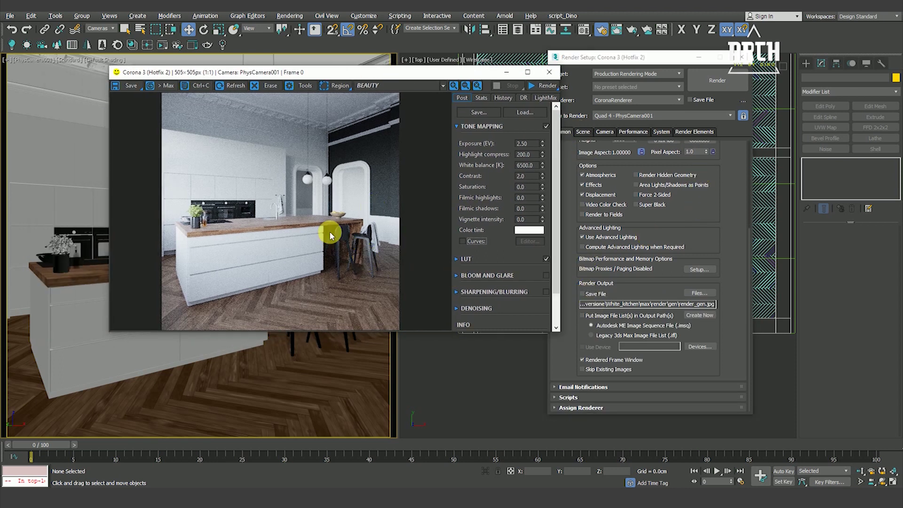
{"action": "scroll", "coordinate": [327, 227], "scroll_direction": "up", "scroll_amount": 1}
{"action": "scroll", "coordinate": [324, 226], "scroll_direction": "down", "scroll_amount": 1}
{"action": "scroll", "coordinate": [247, 182], "scroll_direction": "up", "scroll_amount": 1}
{"action": "scroll", "coordinate": [250, 184], "scroll_direction": "down", "scroll_amount": 1}
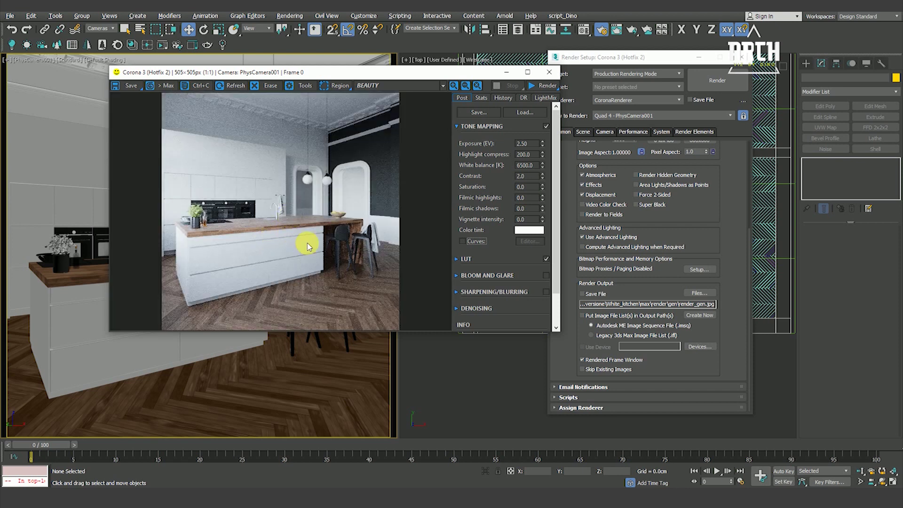
{"action": "left_click_drag", "start_coordinate": [306, 77], "coordinate": [272, 84]}
Start the 1080×1080 production render of PhysCamera001 from Render Setup
{"action": "left_click", "coordinate": [506, 92]}
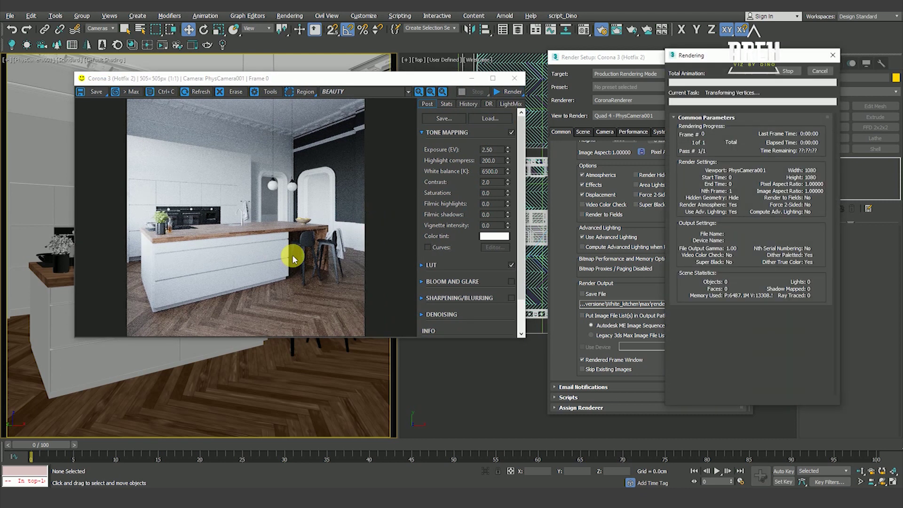